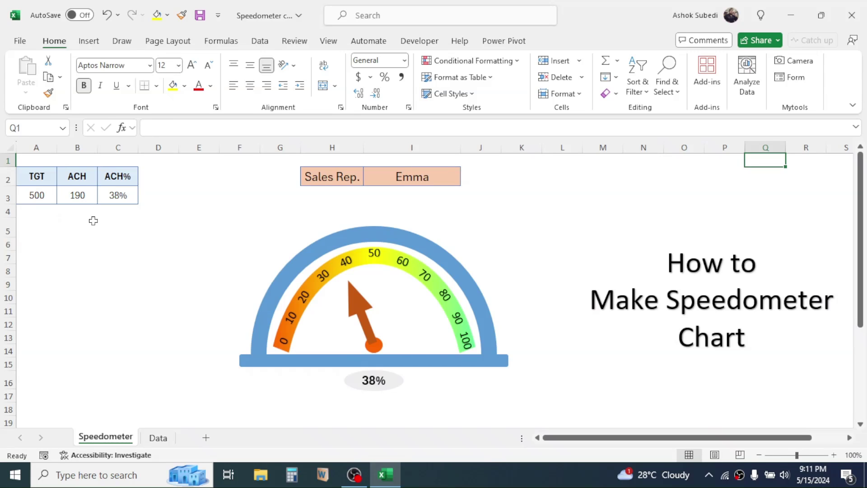
View the list of sales representatives available for the finished speedometer chart, keeping the current choice.
{"action": "left_click", "coordinate": [440, 176]}
{"action": "left_click", "coordinate": [467, 180]}
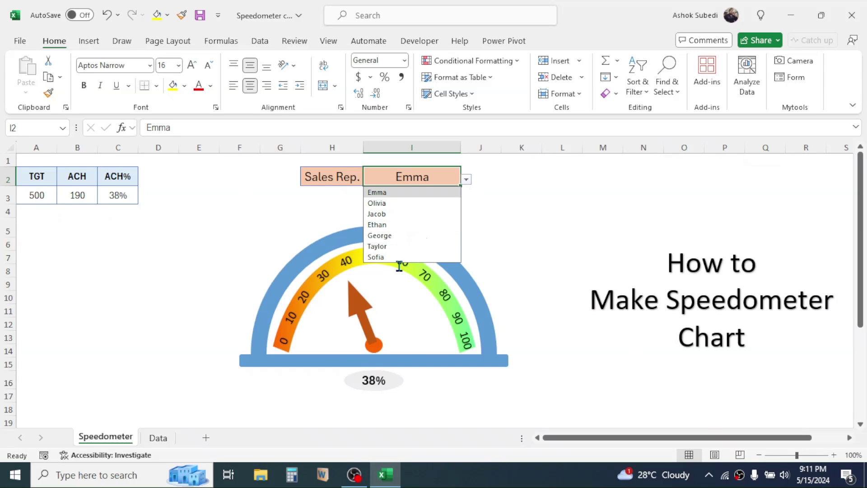
{"action": "left_click", "coordinate": [587, 190]}
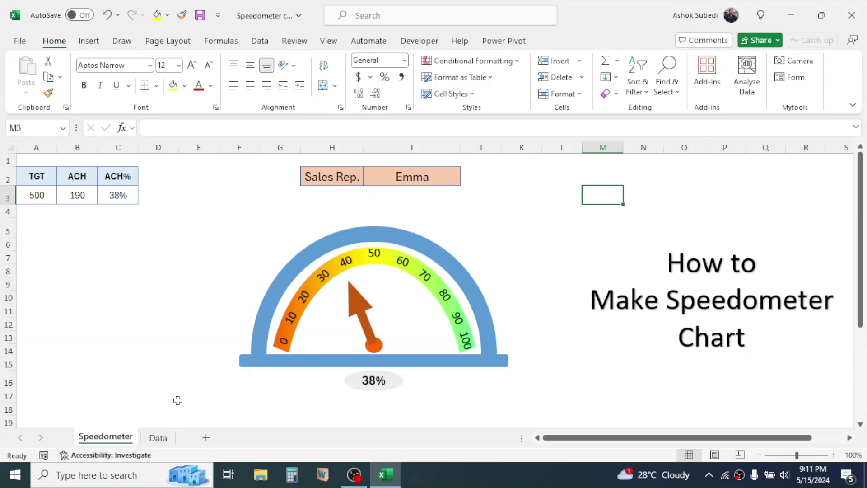
Review the Month Target, ACH and ACH % columns of the sales tracker on the Data sheet.
{"action": "left_click", "coordinate": [158, 438]}
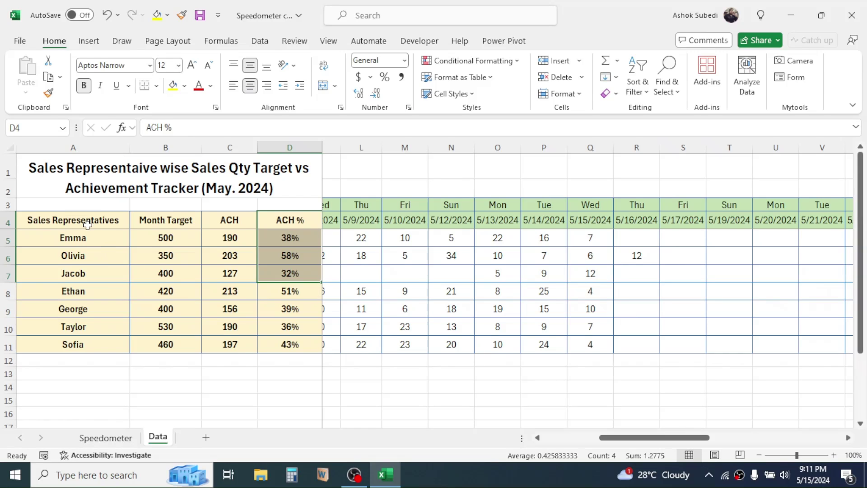
{"action": "left_click_drag", "start_coordinate": [174, 221], "coordinate": [178, 311]}
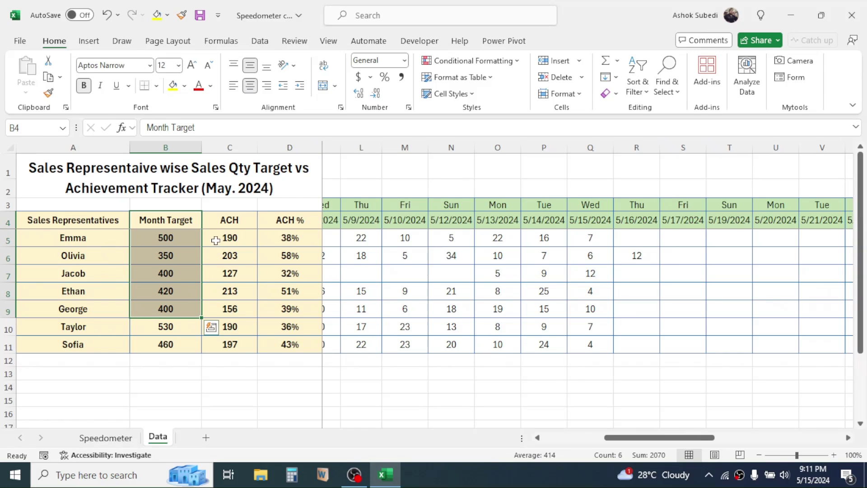
{"action": "left_click_drag", "start_coordinate": [231, 219], "coordinate": [235, 273]}
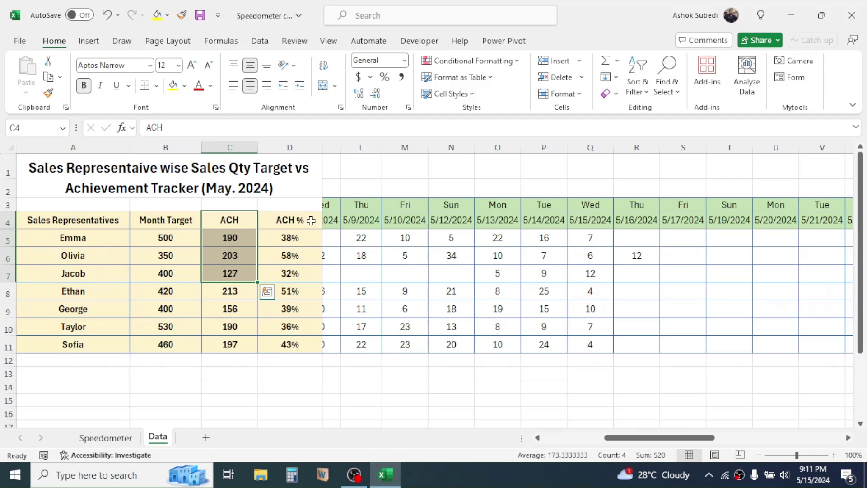
{"action": "left_click_drag", "start_coordinate": [312, 220], "coordinate": [307, 271]}
{"action": "left_click", "coordinate": [289, 309]}
{"action": "left_click", "coordinate": [294, 221]}
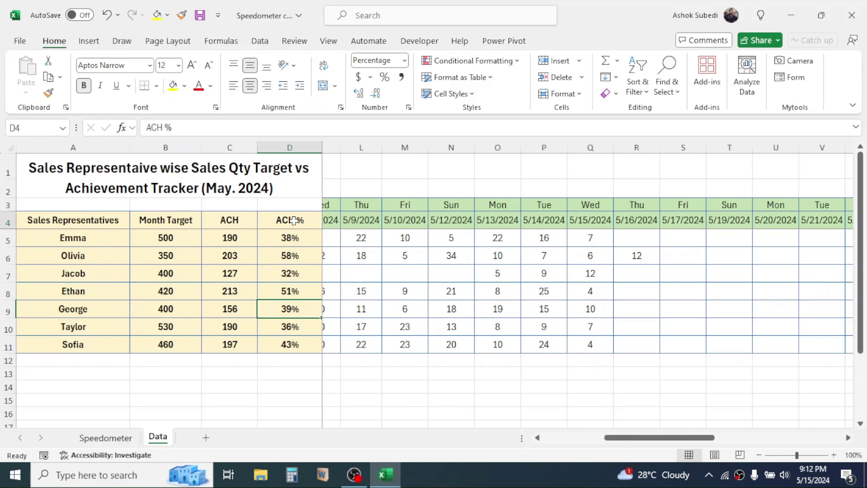
{"action": "left_click_drag", "start_coordinate": [294, 221], "coordinate": [293, 274]}
Test the chart on the Speedometer sheet by choosing the second and third sales representatives from the list in I2.
{"action": "left_click", "coordinate": [106, 438]}
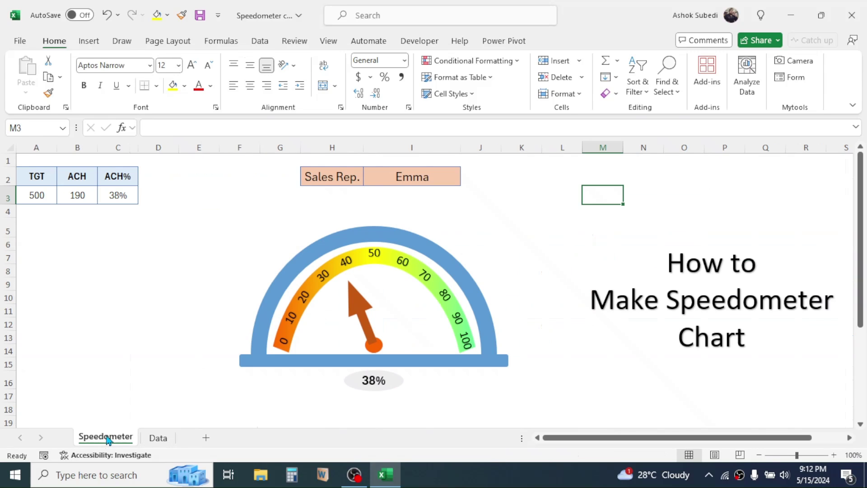
{"action": "left_click", "coordinate": [613, 209]}
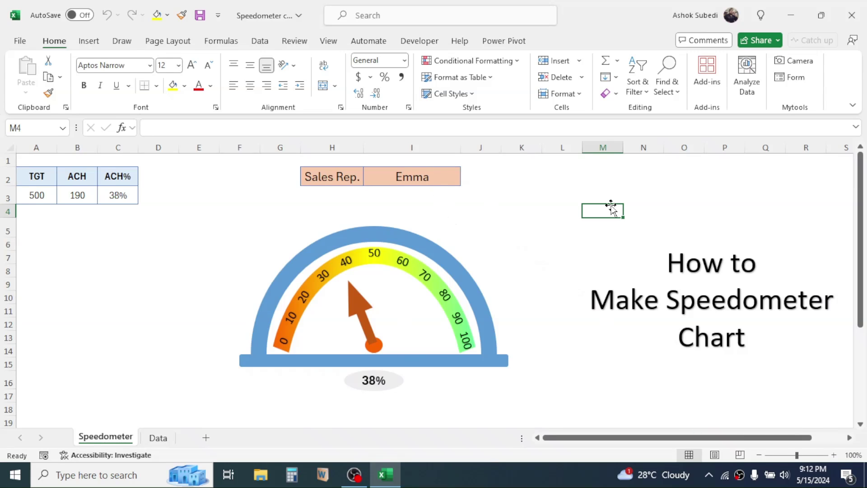
{"action": "left_click", "coordinate": [451, 179]}
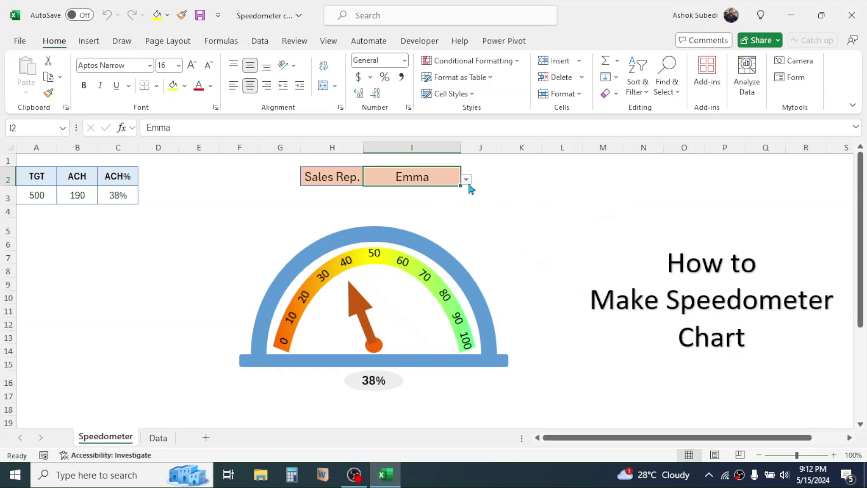
{"action": "left_click", "coordinate": [468, 182]}
{"action": "left_click", "coordinate": [389, 201]}
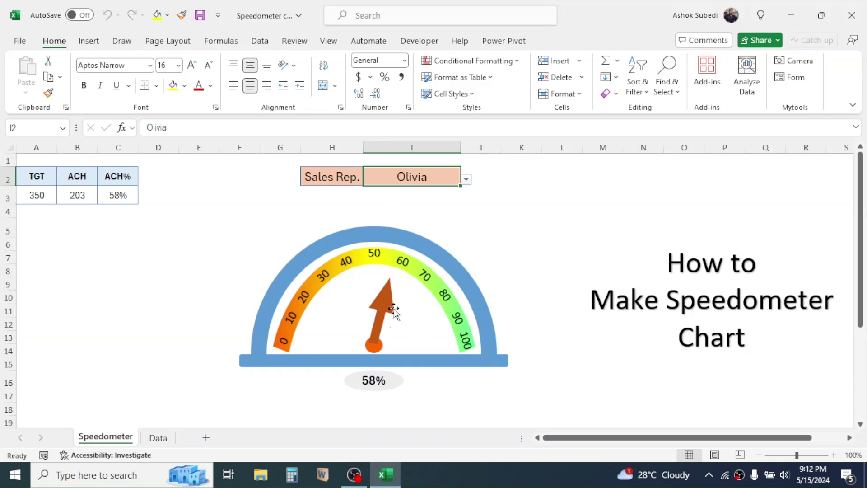
{"action": "left_click", "coordinate": [466, 180]}
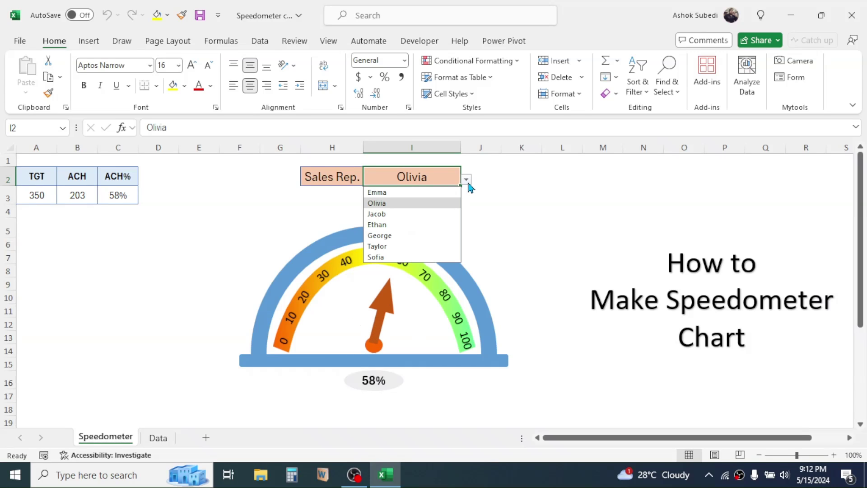
{"action": "left_click", "coordinate": [379, 216]}
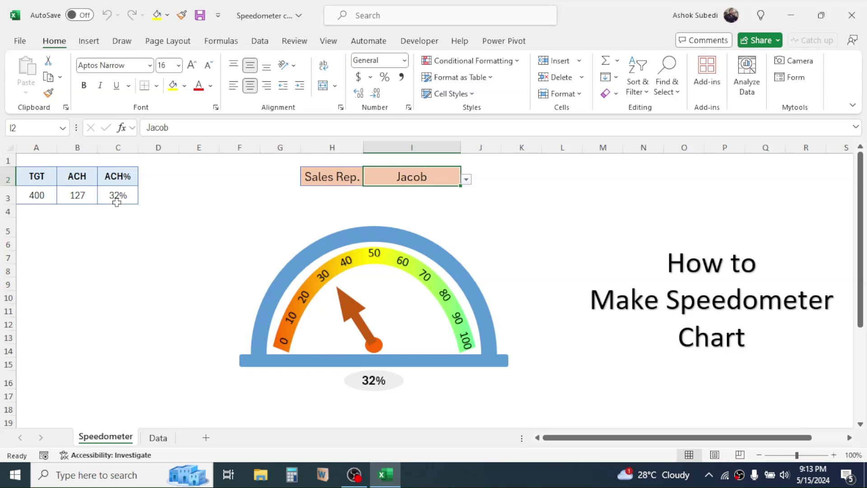
{"action": "left_click", "coordinate": [551, 192]}
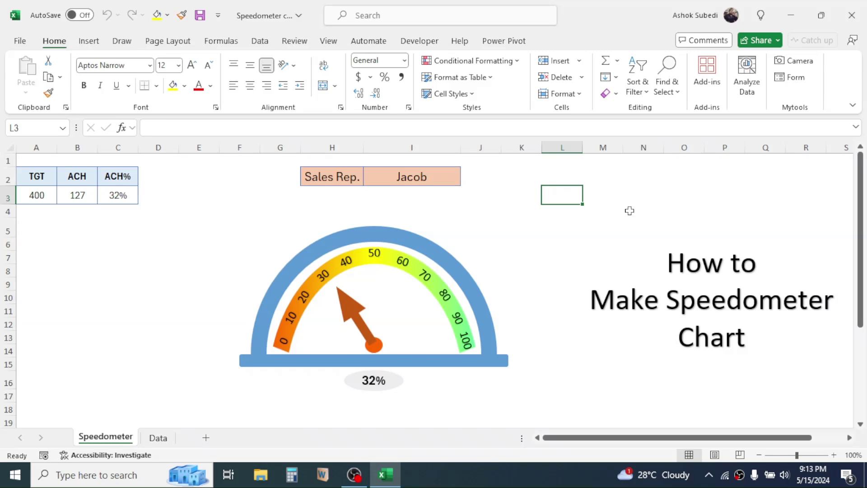
Close the finished Speedometer chart workbook and open the Speedometer 1 workbook from the desktop.
{"action": "left_click", "coordinate": [855, 18]}
{"action": "left_click", "coordinate": [404, 251]}
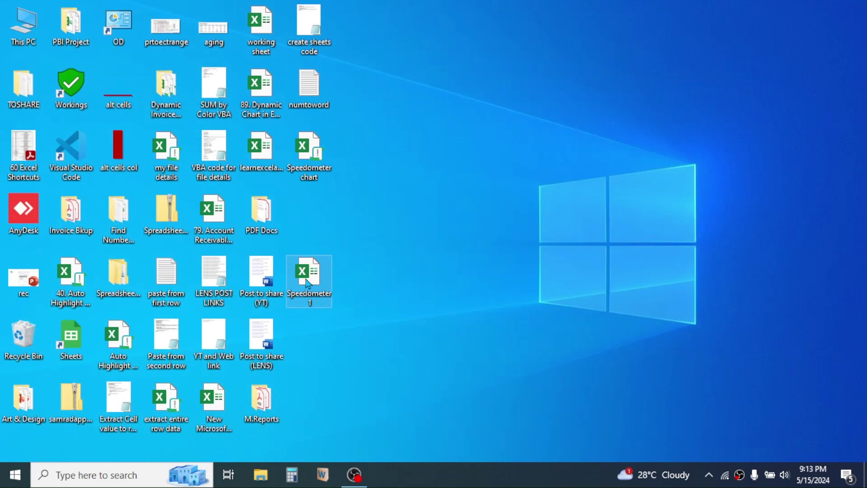
{"action": "double_click", "coordinate": [310, 281]}
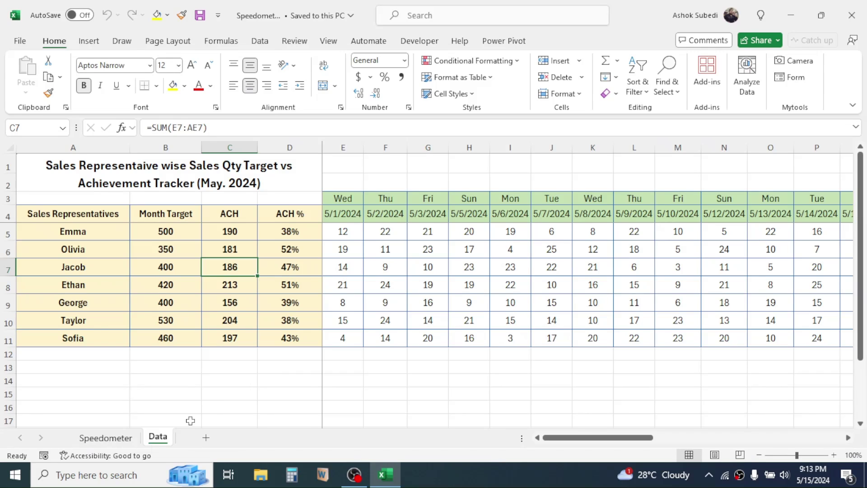
Look over the blank layout on the Speedometer sheet and the tracker on the Data sheet, returning to Speedometer.
{"action": "left_click", "coordinate": [118, 441]}
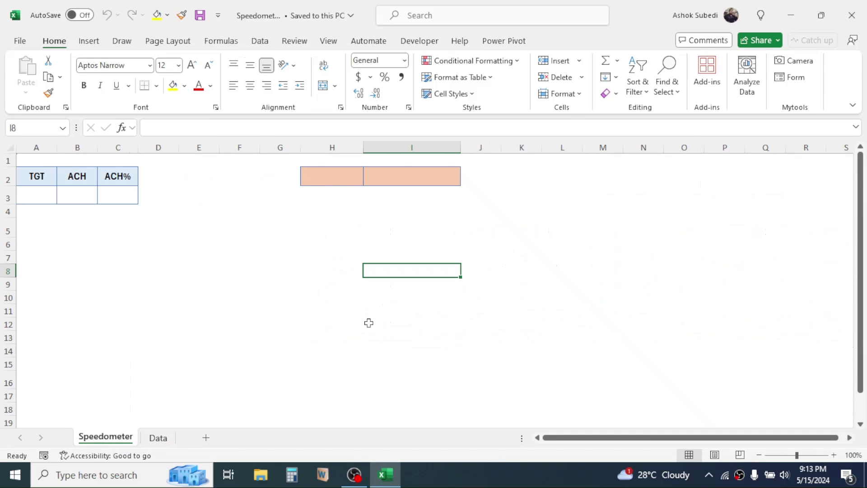
{"action": "left_click", "coordinate": [165, 441]}
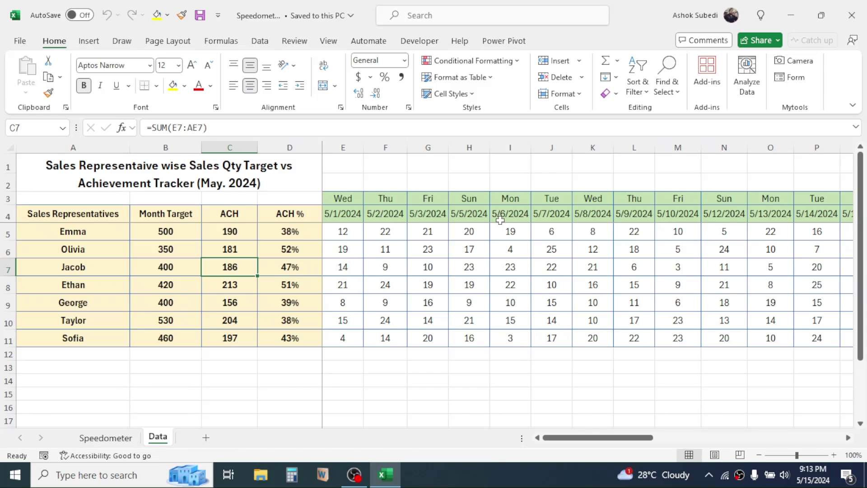
{"action": "key", "text": "ctrl+Page_Up"}
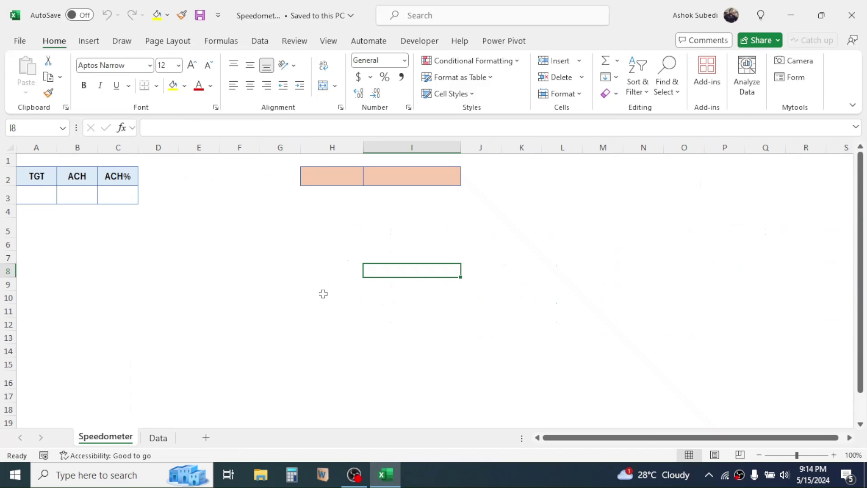
Insert a Block Arc shape about 3.78" high and 3.87" wide below the orange cells H2:I2.
{"action": "left_click", "coordinate": [89, 42]}
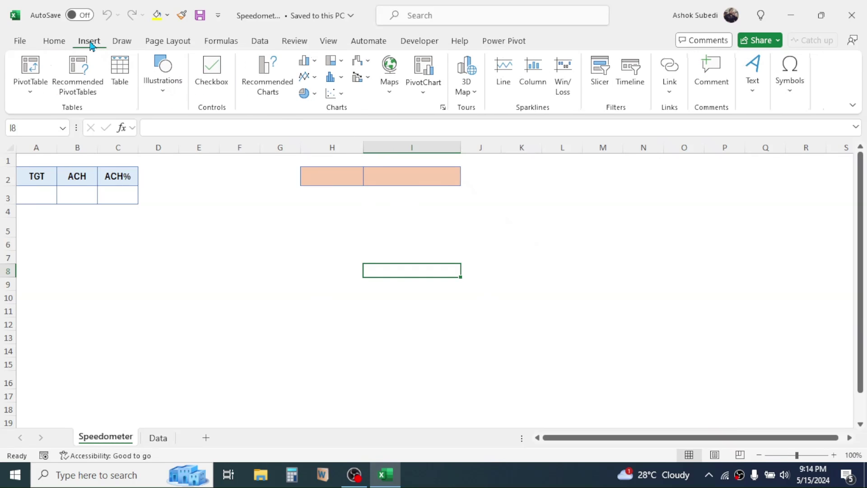
{"action": "left_click", "coordinate": [164, 95]}
{"action": "left_click", "coordinate": [183, 157]}
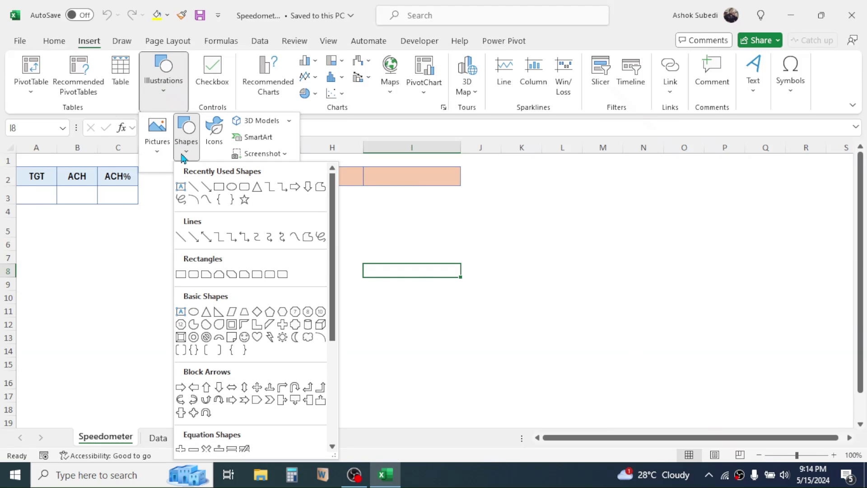
{"action": "left_click", "coordinate": [220, 337]}
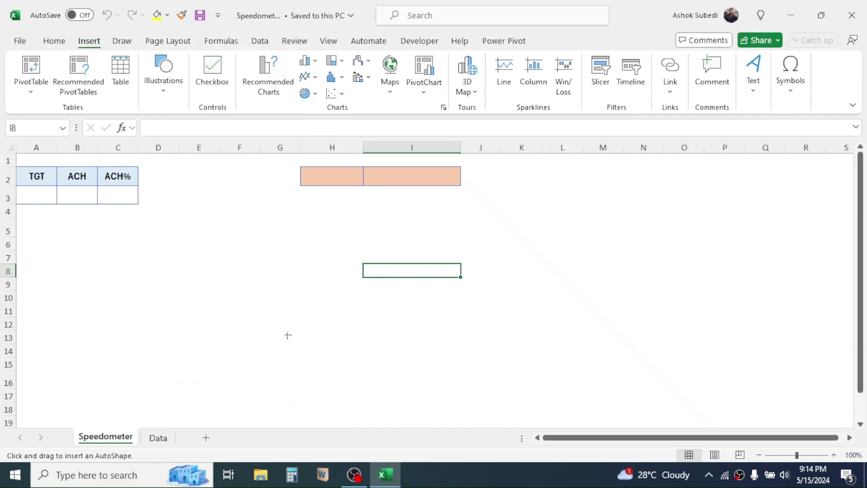
{"action": "left_click_drag", "start_coordinate": [308, 262], "coordinate": [533, 389]}
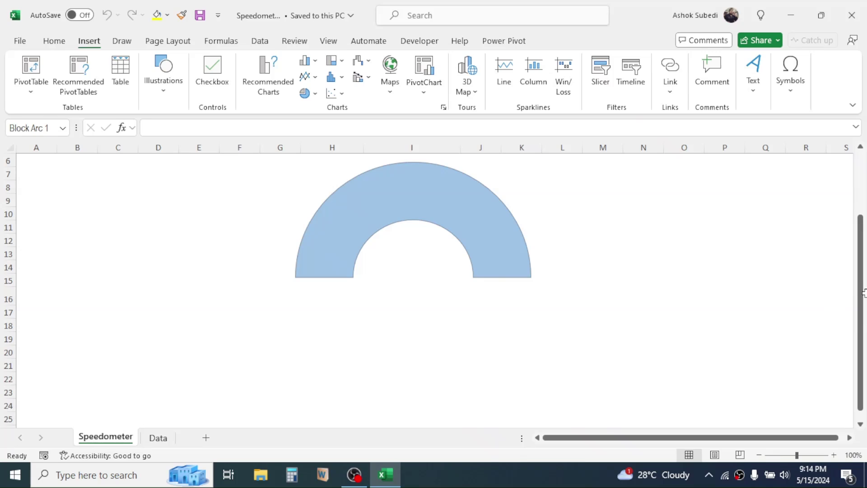
Thin the block arc's band to roughly a third of its width by moving its inner edge outward.
{"action": "left_click", "coordinate": [864, 314]}
{"action": "left_click_drag", "start_coordinate": [864, 314], "coordinate": [864, 251]}
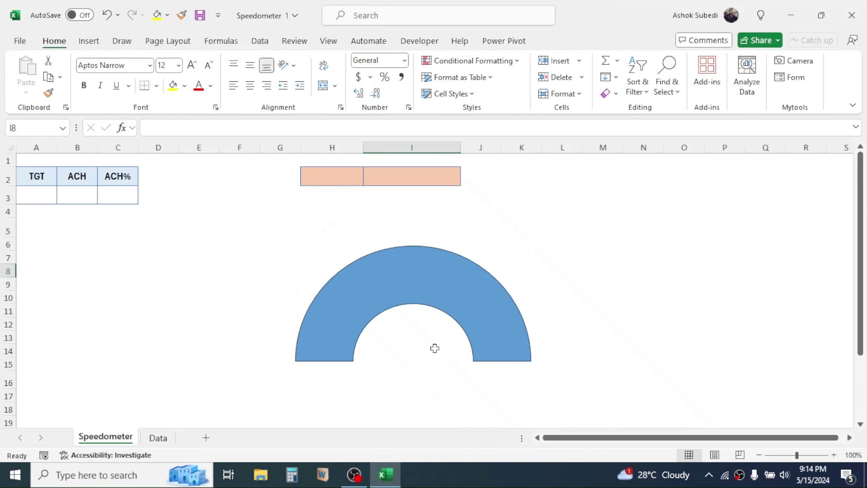
{"action": "left_click", "coordinate": [499, 346]}
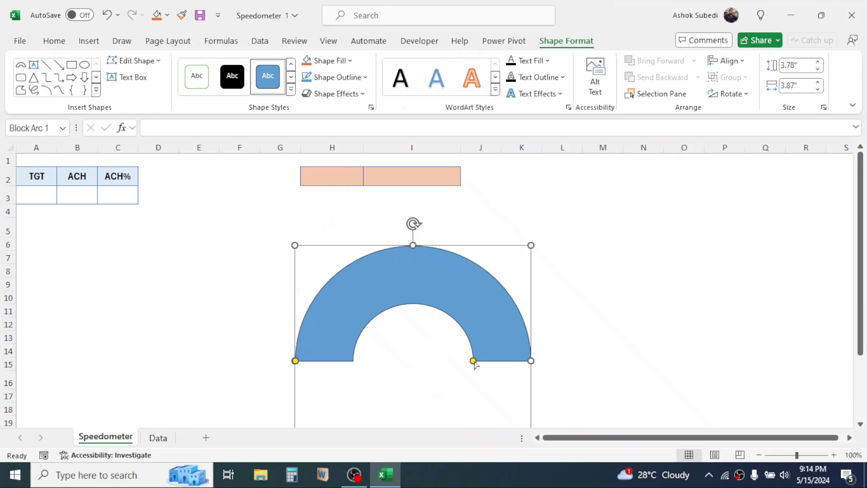
{"action": "left_click_drag", "start_coordinate": [474, 360], "coordinate": [511, 367]}
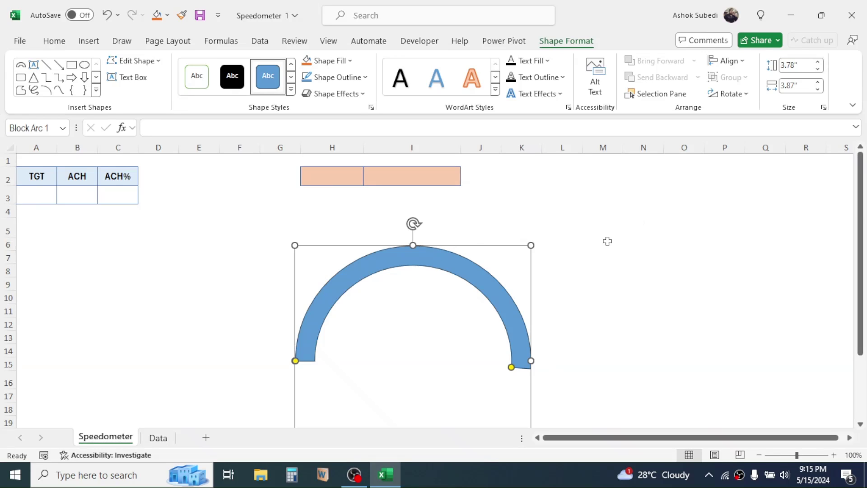
Duplicate the thin arc and place the copy over the original, slightly below its upper edge.
{"action": "left_click", "coordinate": [625, 228]}
{"action": "key", "text": "ctrl+v"}
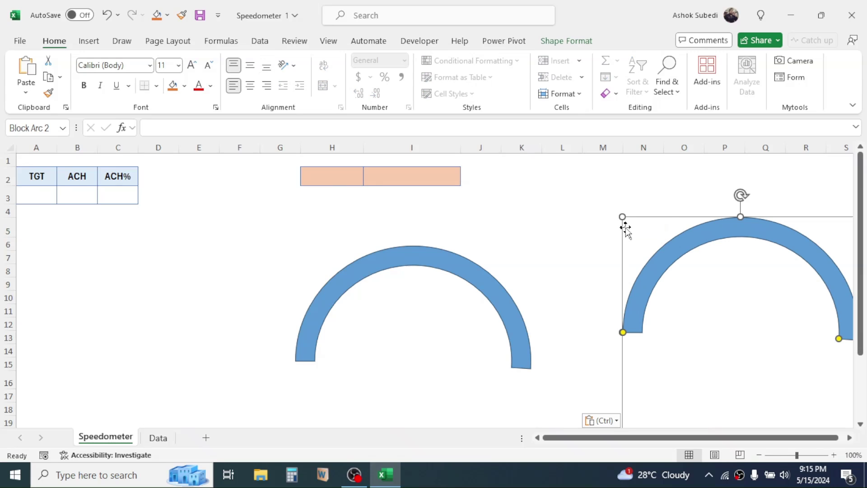
{"action": "left_click_drag", "start_coordinate": [666, 222], "coordinate": [345, 271]}
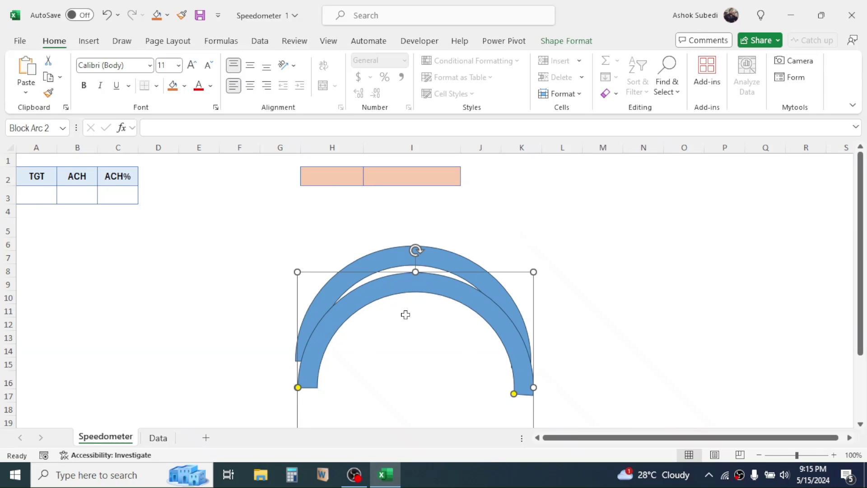
Narrow the copied arc to about 3.24" wide and adjust its ends and band so it nests inside the outer arc.
{"action": "left_click_drag", "start_coordinate": [296, 272], "coordinate": [315, 272]}
{"action": "left_click_drag", "start_coordinate": [532, 271], "coordinate": [511, 273]}
{"action": "left_click_drag", "start_coordinate": [500, 387], "coordinate": [497, 372]}
{"action": "left_click_drag", "start_coordinate": [323, 377], "coordinate": [325, 364]}
{"action": "left_click", "coordinate": [582, 283]}
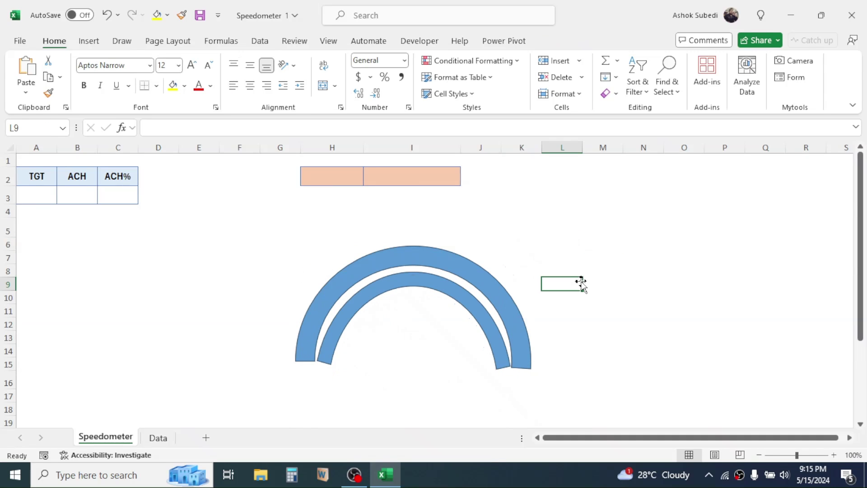
Remove the outline from both the outer and the inner arc.
{"action": "left_click", "coordinate": [449, 265]}
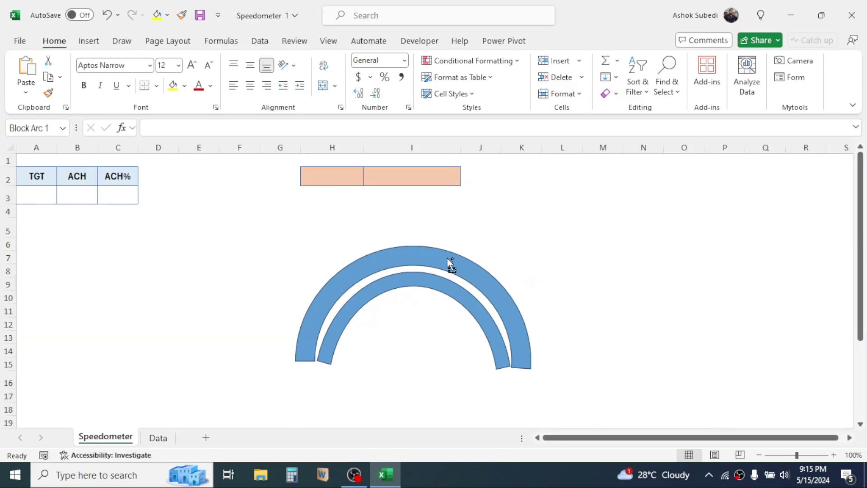
{"action": "left_click", "coordinate": [429, 288], "text": "ctrl"}
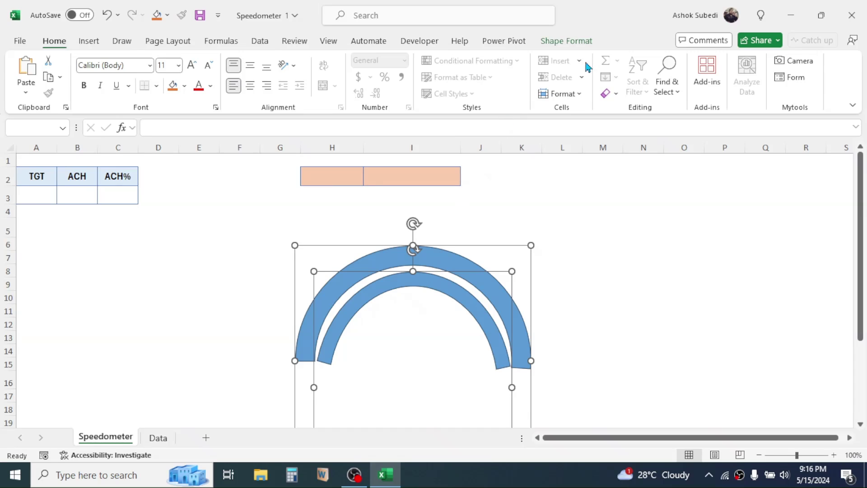
{"action": "left_click", "coordinate": [581, 43]}
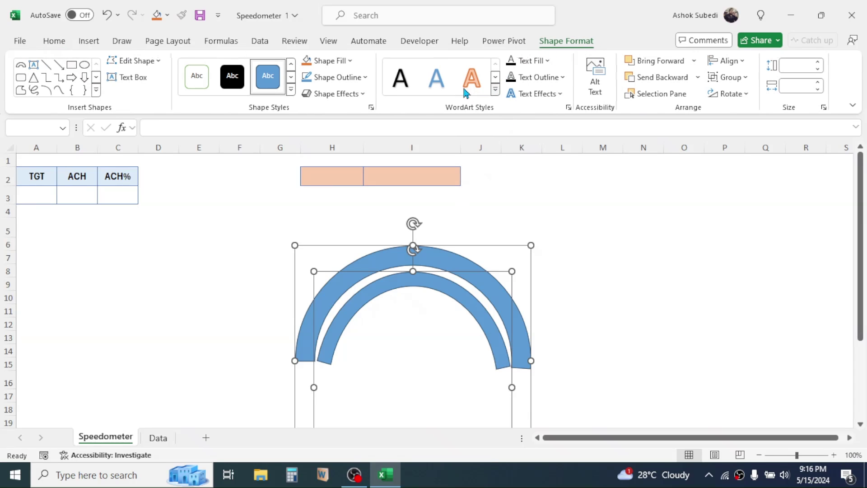
{"action": "left_click", "coordinate": [365, 78]}
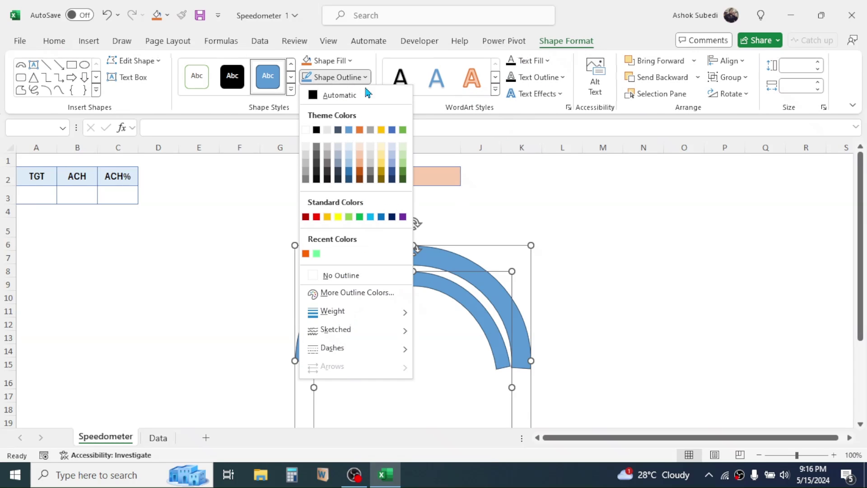
{"action": "left_click", "coordinate": [331, 276]}
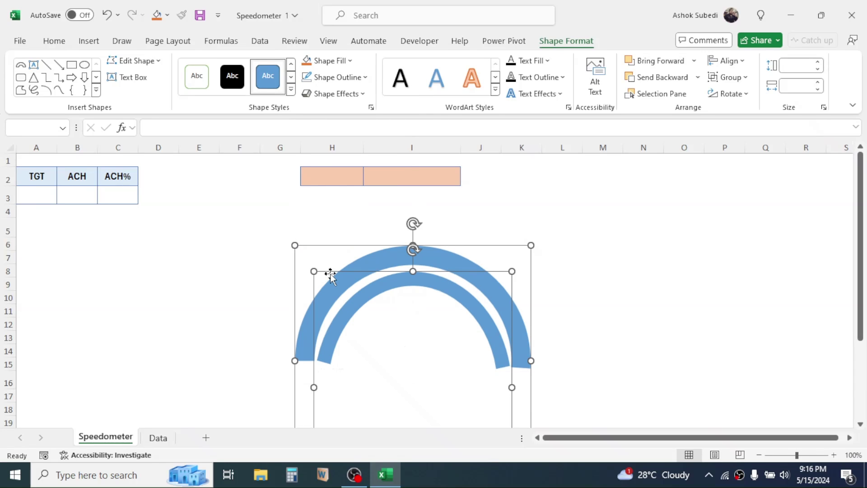
{"action": "left_click", "coordinate": [654, 271]}
Change the inner arc's fill from solid to a gradient through the detailed fill settings.
{"action": "left_click", "coordinate": [456, 294]}
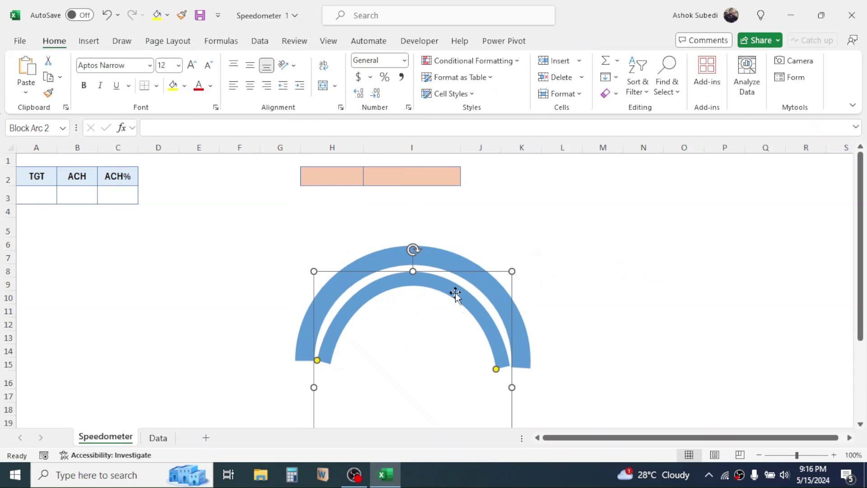
{"action": "double_click", "coordinate": [455, 295]}
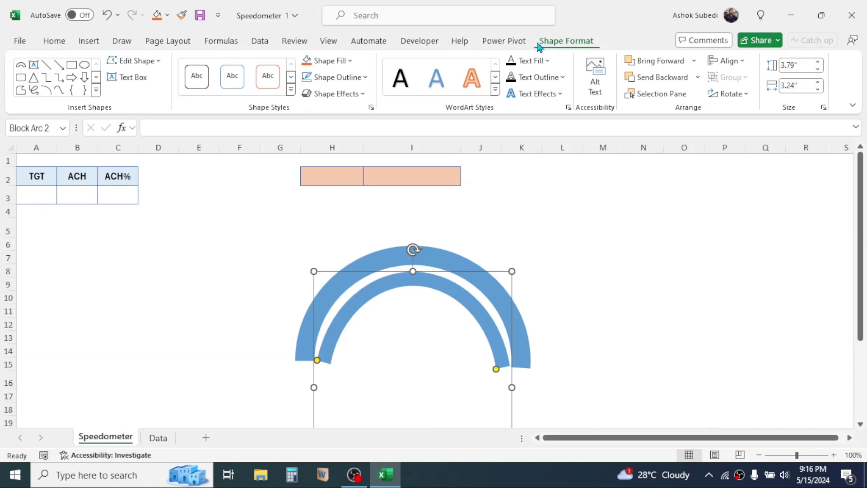
{"action": "left_click", "coordinate": [350, 62]}
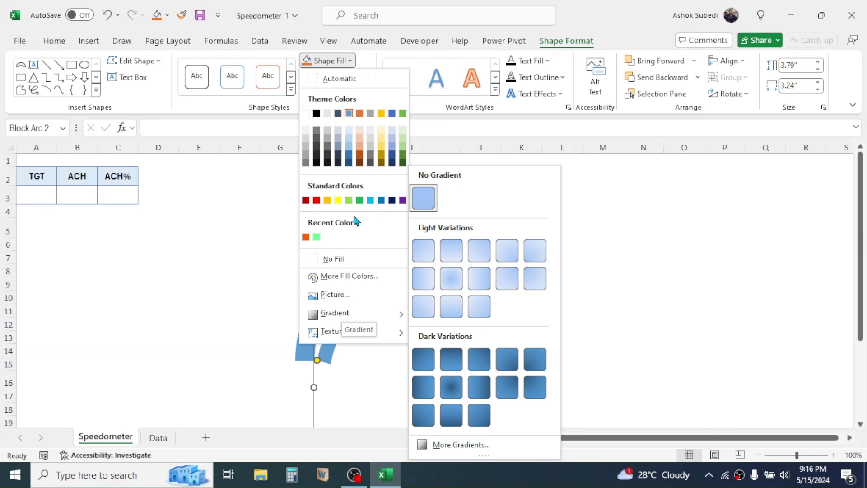
{"action": "mouse_move", "coordinate": [331, 318]}
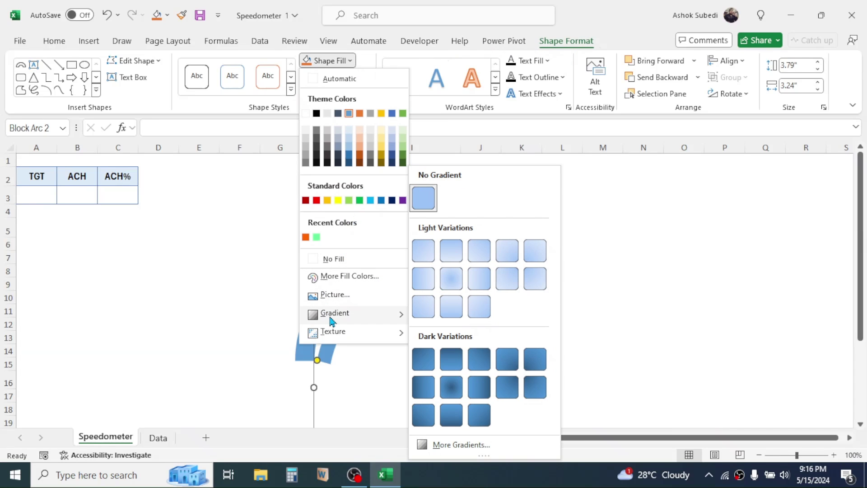
{"action": "left_click", "coordinate": [477, 447]}
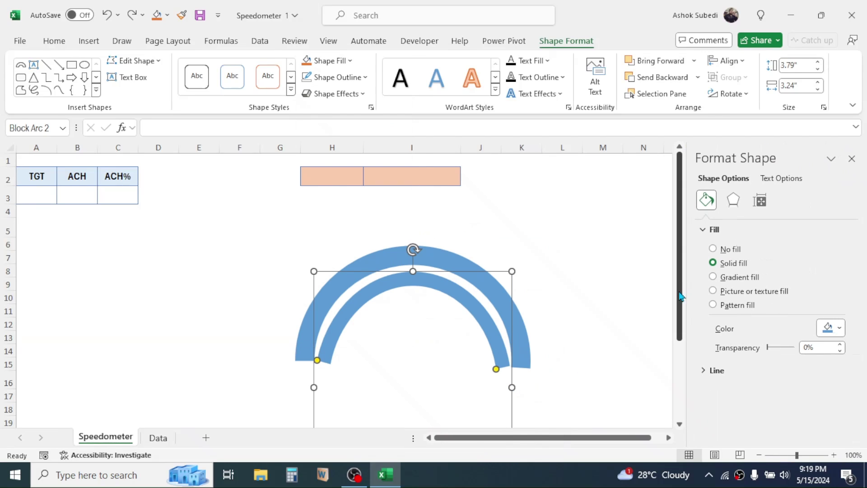
{"action": "left_click", "coordinate": [713, 278]}
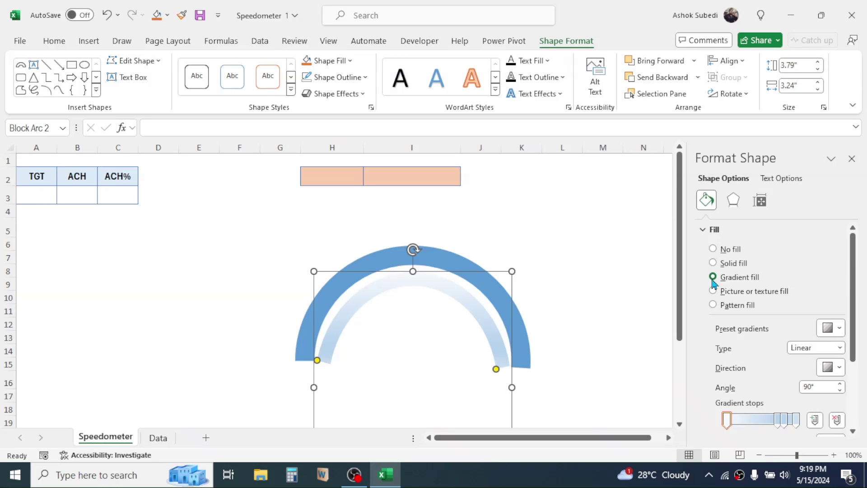
{"action": "scroll", "coordinate": [723, 316], "scroll_direction": "down", "scroll_amount": 3}
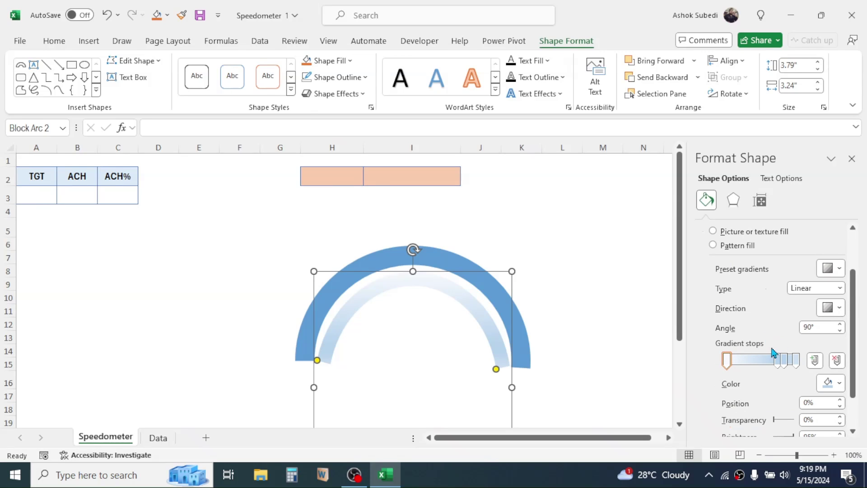
Color the inner arc's first gradient stop with the recent orange and the 74% stop yellow.
{"action": "left_click", "coordinate": [728, 362]}
{"action": "left_click", "coordinate": [839, 386]}
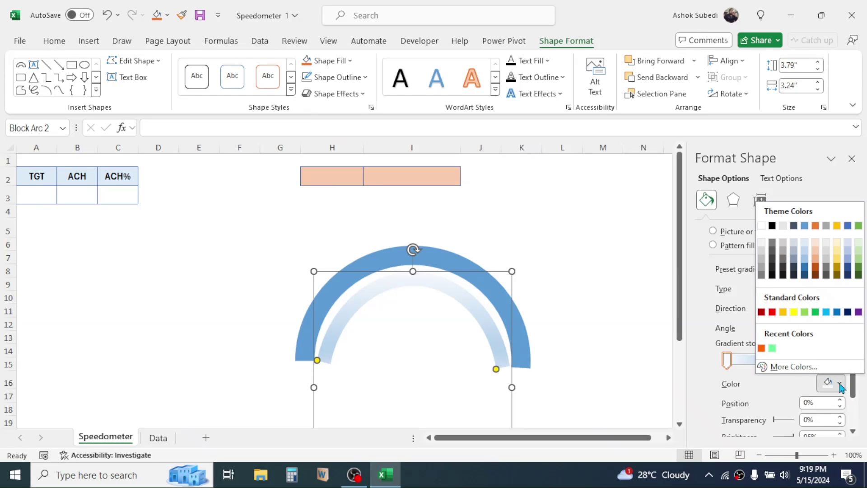
{"action": "left_click", "coordinate": [762, 349]}
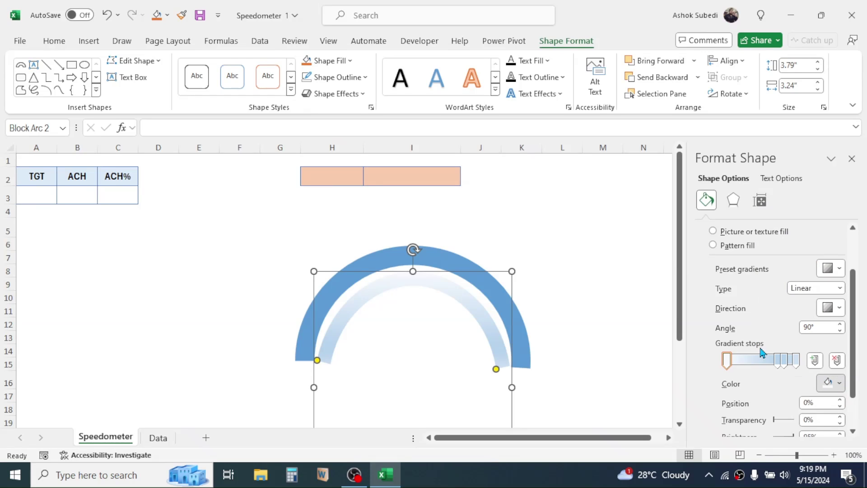
{"action": "left_click", "coordinate": [779, 363]}
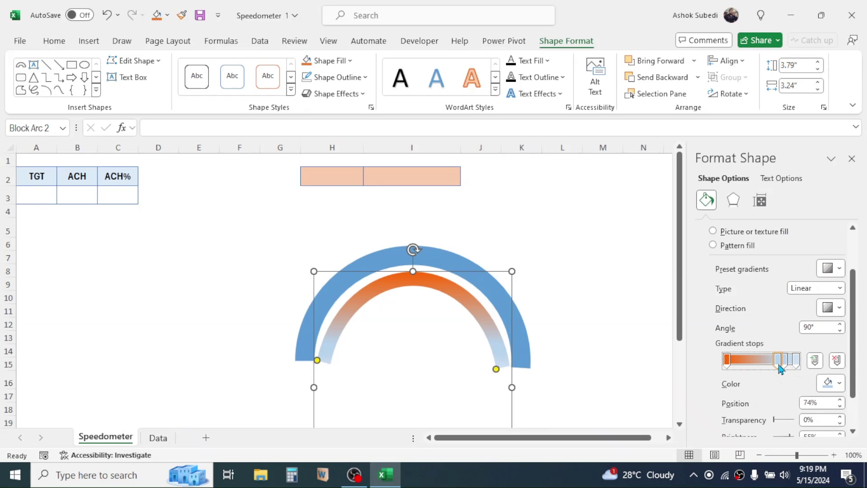
{"action": "left_click", "coordinate": [840, 385]}
{"action": "left_click", "coordinate": [794, 312]}
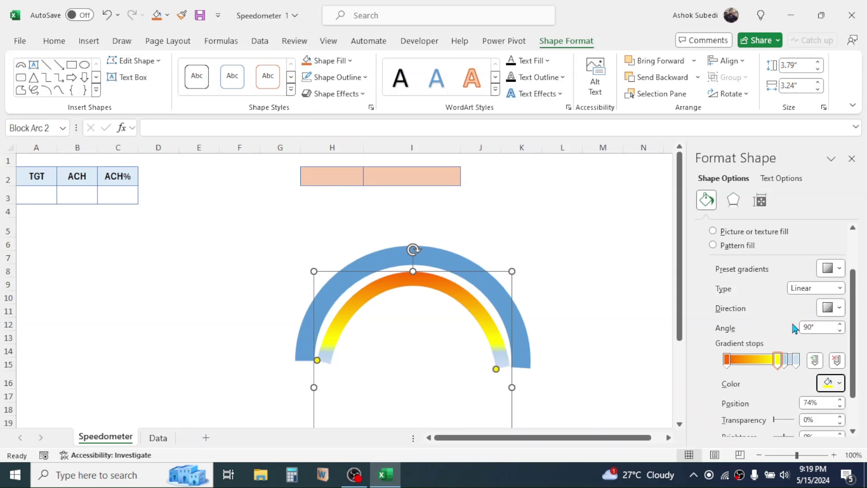
Color the inner arc's 83% gradient stop with the recent light green and remove the 100% stop.
{"action": "left_click", "coordinate": [786, 360]}
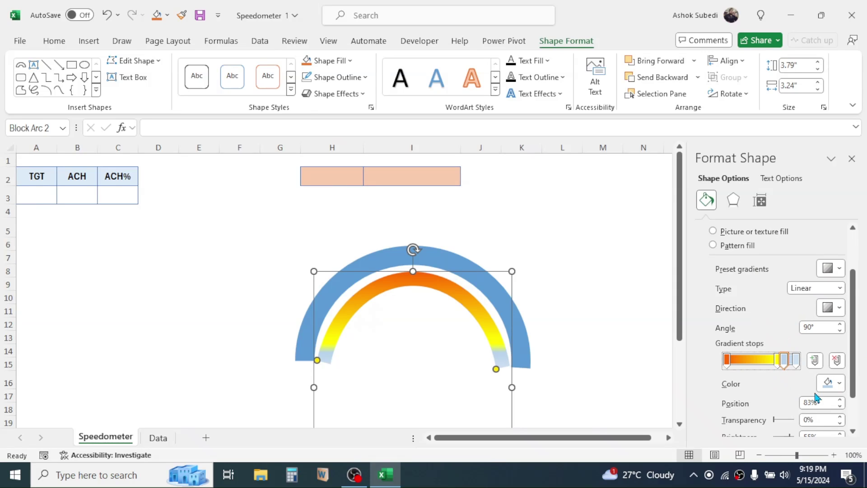
{"action": "left_click", "coordinate": [840, 384]}
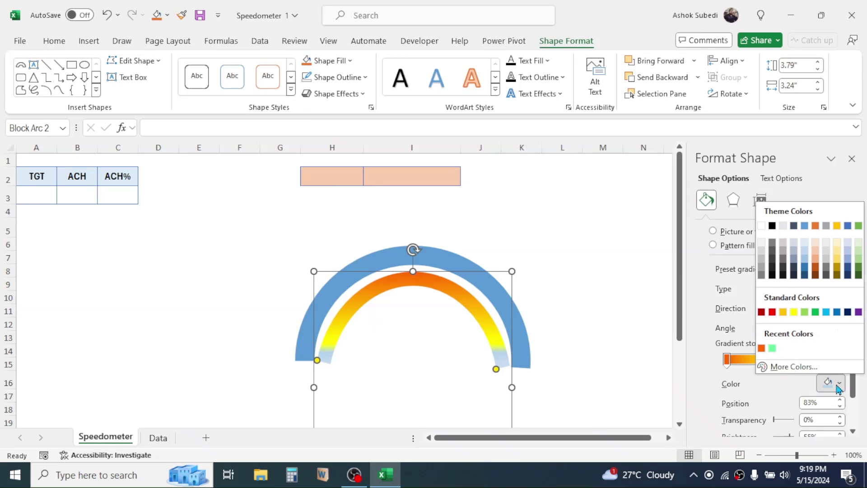
{"action": "left_click", "coordinate": [773, 348]}
{"action": "left_click", "coordinate": [797, 364]}
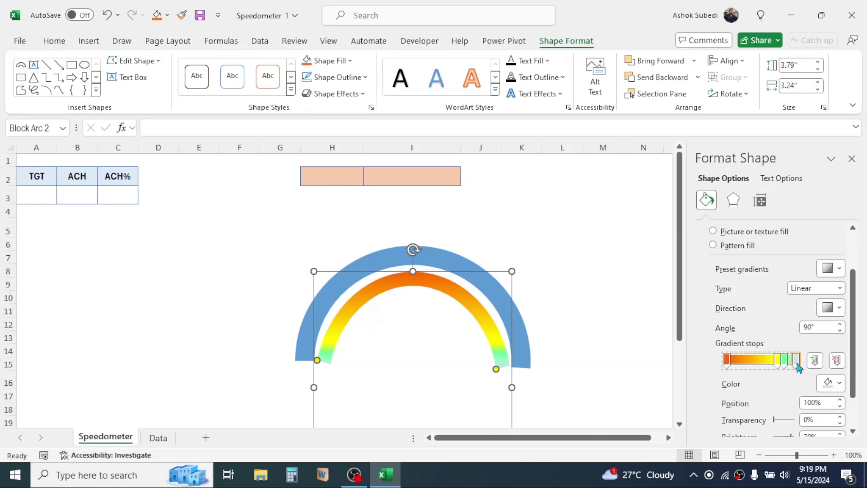
{"action": "left_click", "coordinate": [785, 361]}
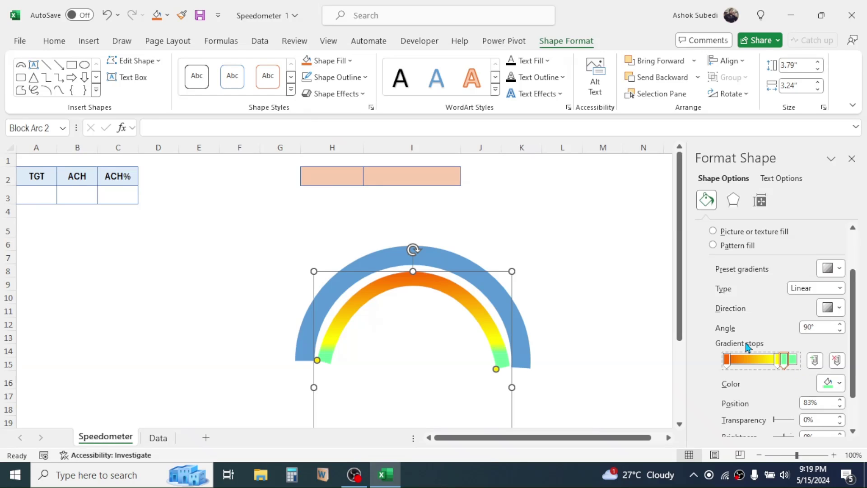
Set the inner arc's gradient type to Radial.
{"action": "left_click", "coordinate": [840, 289]}
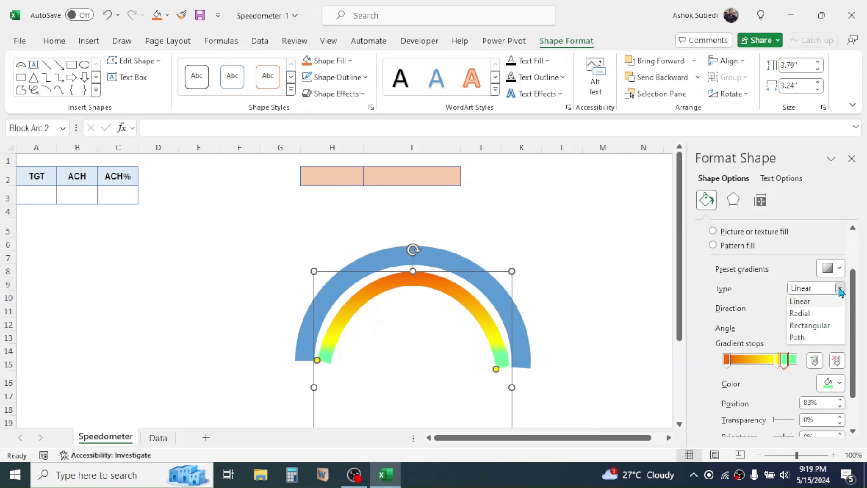
{"action": "left_click", "coordinate": [809, 313]}
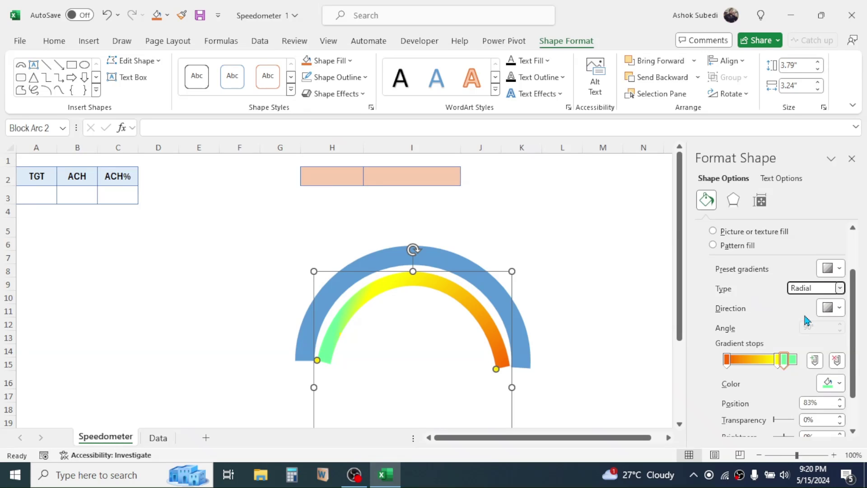
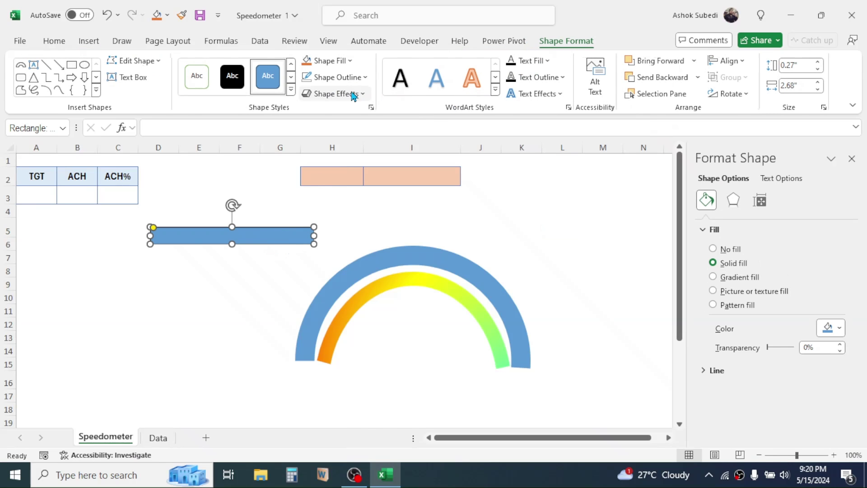
Remove the rounded bar's outline and fit it as a base about 4.16" wide across the lower ends of both arcs.
{"action": "left_click", "coordinate": [362, 77]}
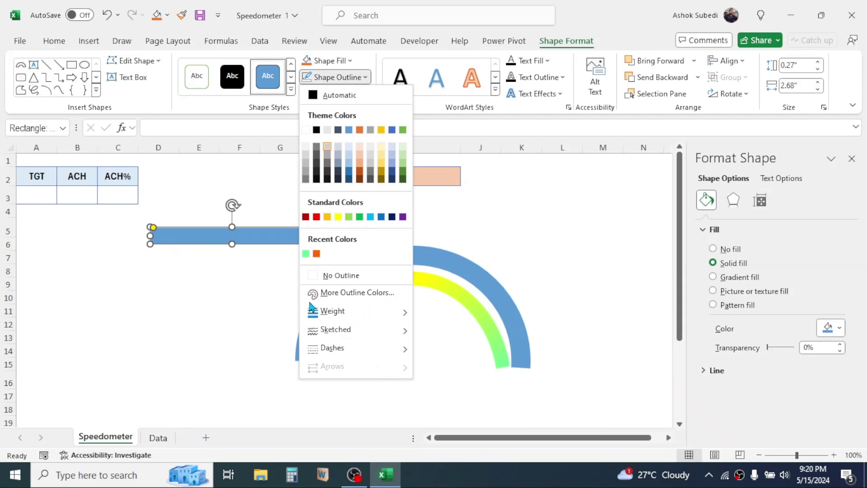
{"action": "left_click", "coordinate": [318, 274]}
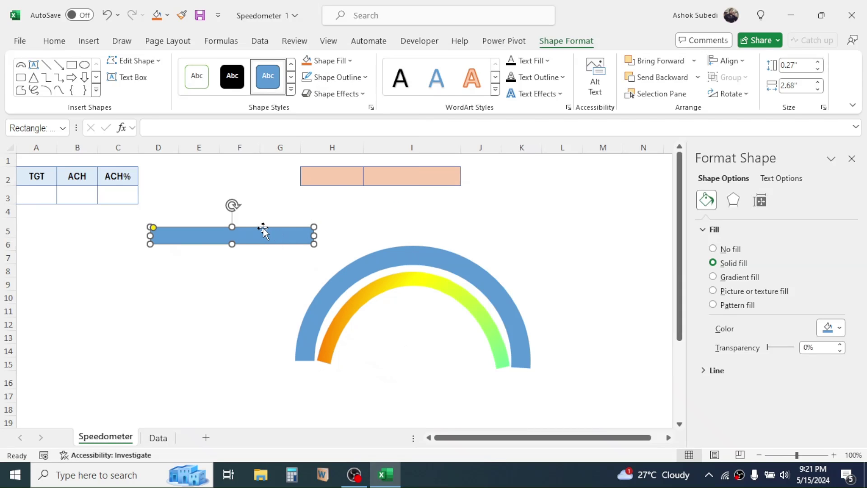
{"action": "left_click_drag", "start_coordinate": [261, 227], "coordinate": [535, 371]}
{"action": "key", "text": "Escape"}
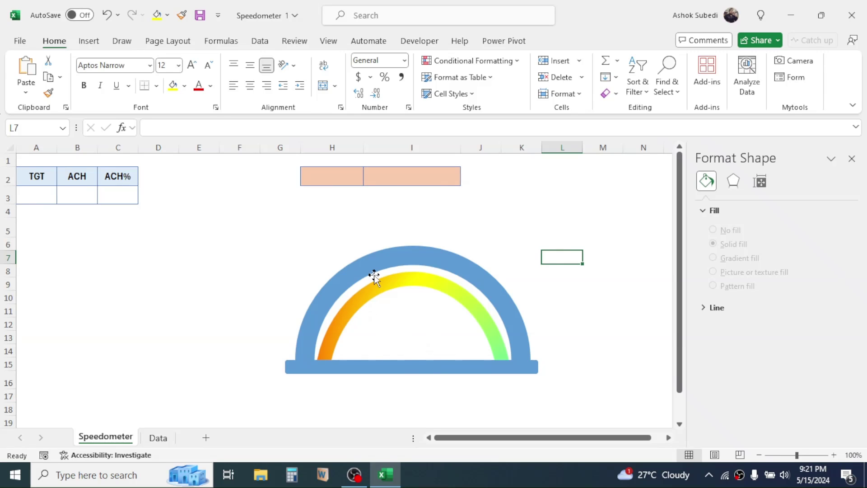
Draw a small oval about 0.3" high and 0.32" wide beside the gauge and remove its outline.
{"action": "left_click", "coordinate": [89, 41]}
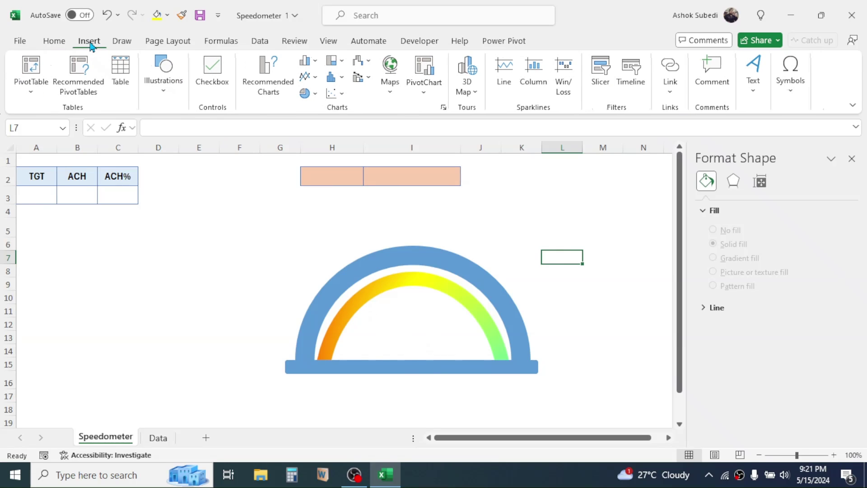
{"action": "left_click", "coordinate": [165, 97]}
{"action": "left_click", "coordinate": [186, 140]}
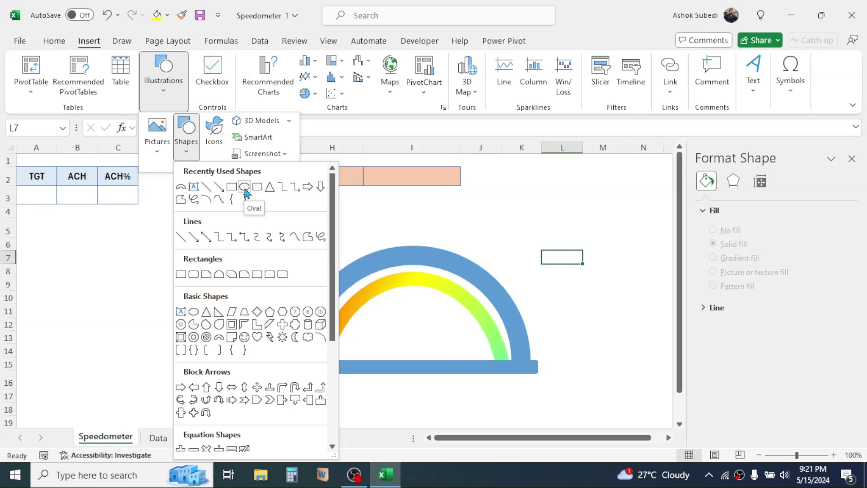
{"action": "left_click", "coordinate": [244, 188]}
{"action": "left_click_drag", "start_coordinate": [561, 309], "coordinate": [581, 328]}
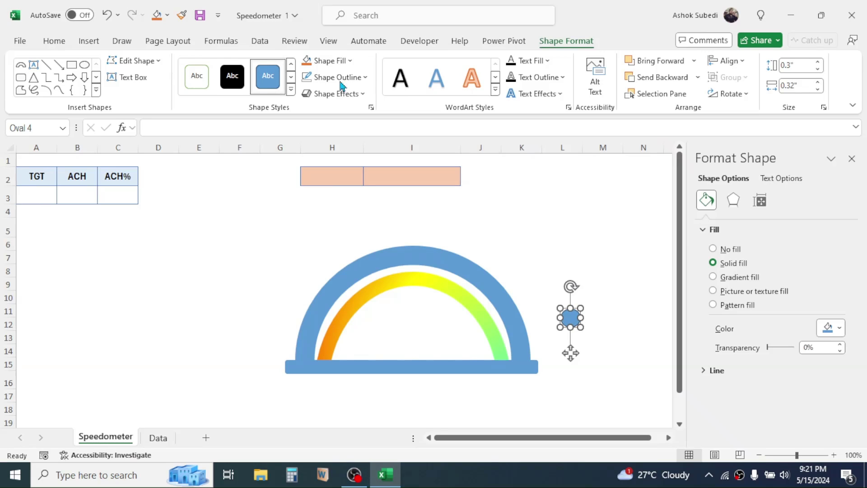
{"action": "left_click", "coordinate": [364, 79]}
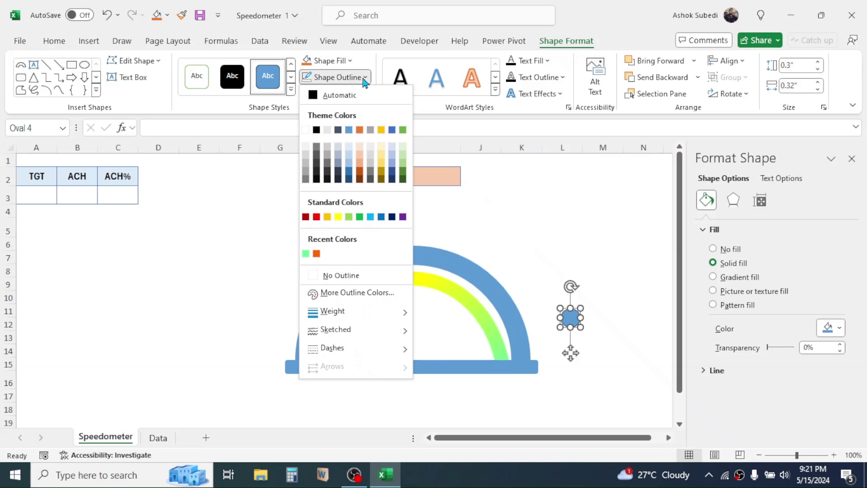
{"action": "left_click", "coordinate": [318, 277]}
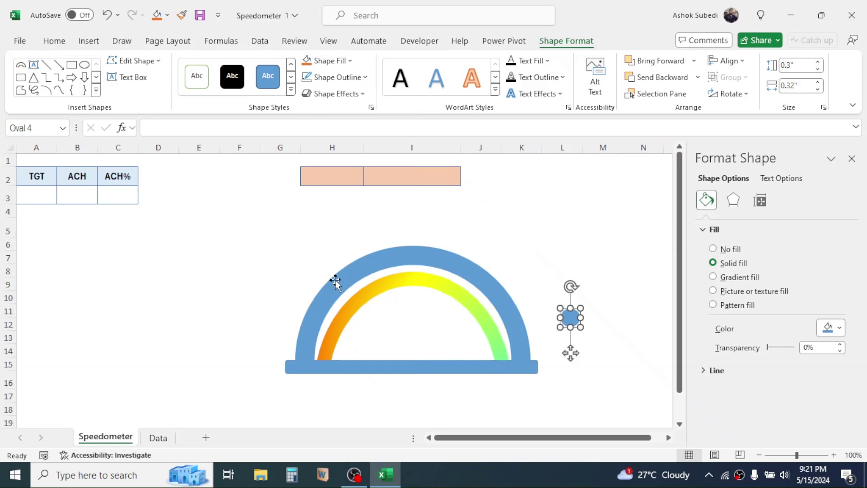
Place the small circle at the middle of the base bar, overlapping its upper edge as the needle's hub.
{"action": "left_click_drag", "start_coordinate": [573, 319], "coordinate": [411, 351]}
{"action": "left_click", "coordinate": [373, 367]}
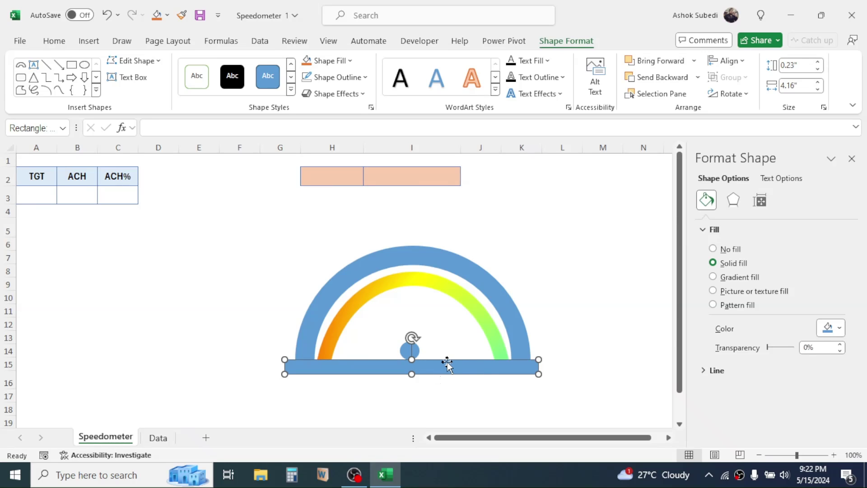
{"action": "left_click", "coordinate": [411, 355]}
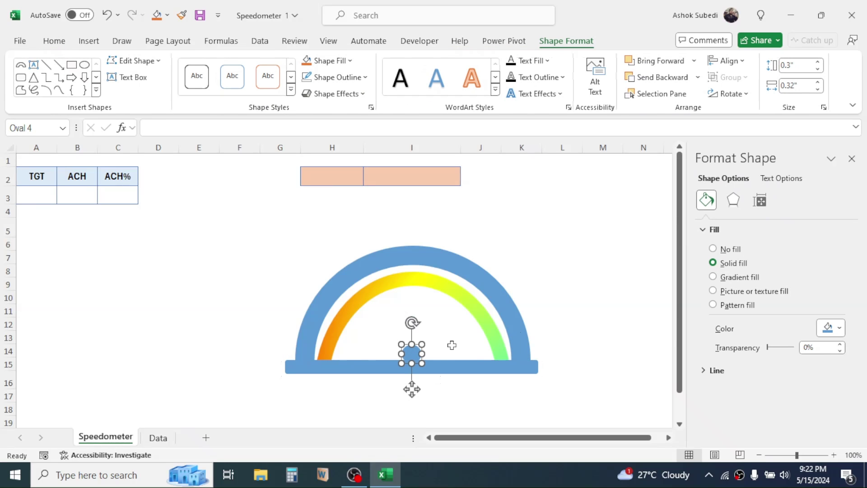
Draw a left-pointing block arrow about 0.33" high and 0.9" wide in the empty area above the gauge's right side.
{"action": "left_click", "coordinate": [87, 40]}
{"action": "left_click", "coordinate": [164, 93]}
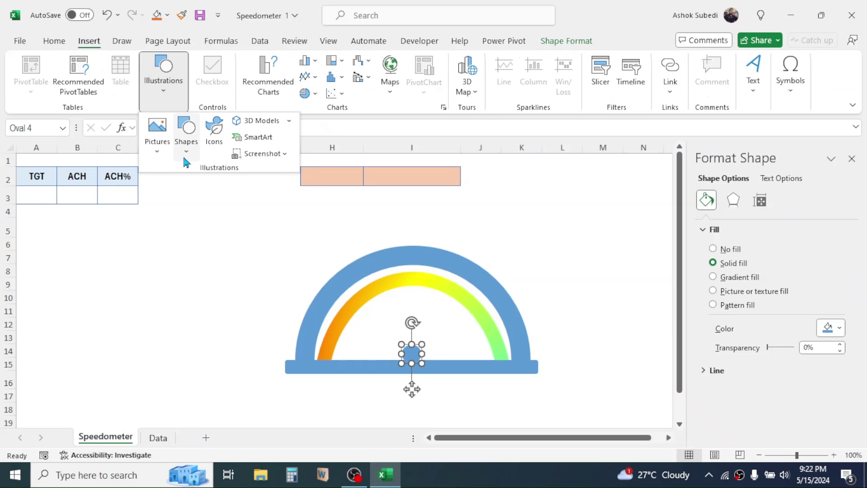
{"action": "left_click", "coordinate": [185, 145]}
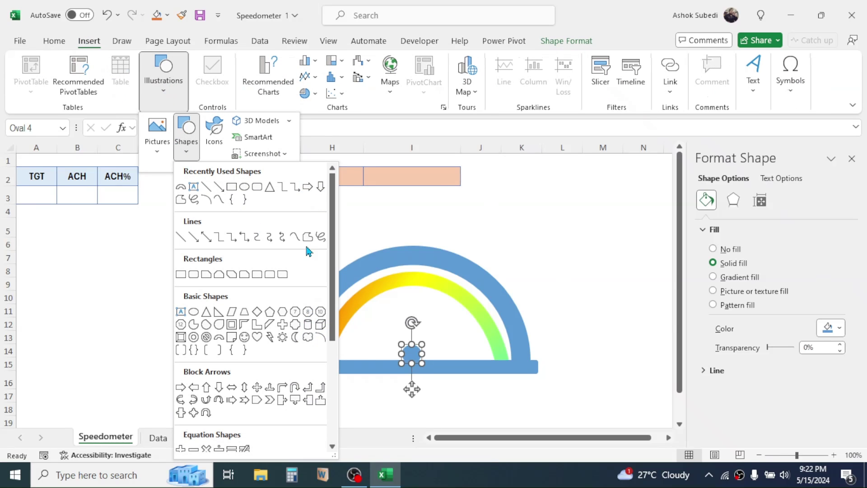
{"action": "left_click", "coordinate": [193, 389]}
{"action": "left_click_drag", "start_coordinate": [514, 212], "coordinate": [572, 224]}
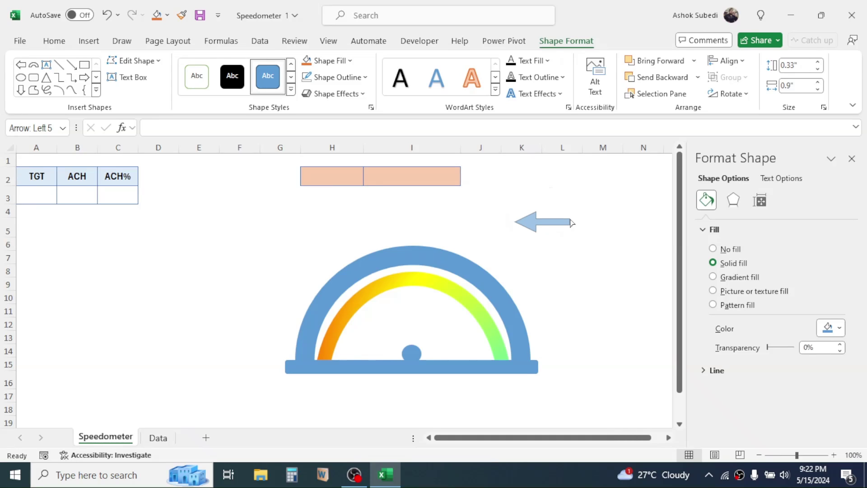
Try the arrow as a needle pointing diagonally from the hub circle toward the orange part of the inner arc.
{"action": "left_click_drag", "start_coordinate": [572, 223], "coordinate": [398, 326]}
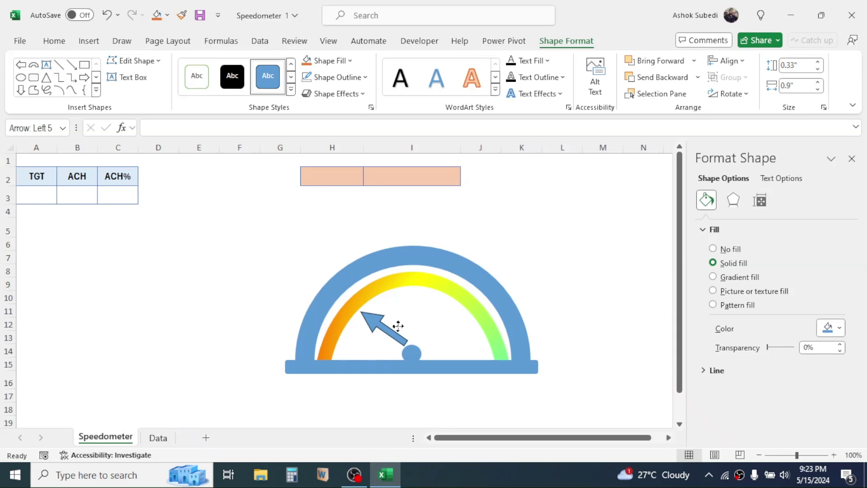
{"action": "left_click_drag", "start_coordinate": [398, 326], "coordinate": [552, 193]}
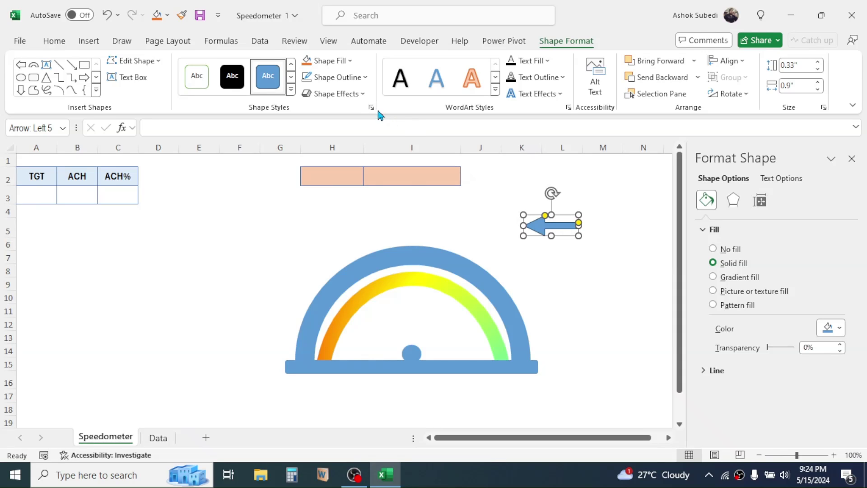
Remove the arrow's outline and place it slightly farther left above the right side of the gauge.
{"action": "left_click", "coordinate": [362, 78]}
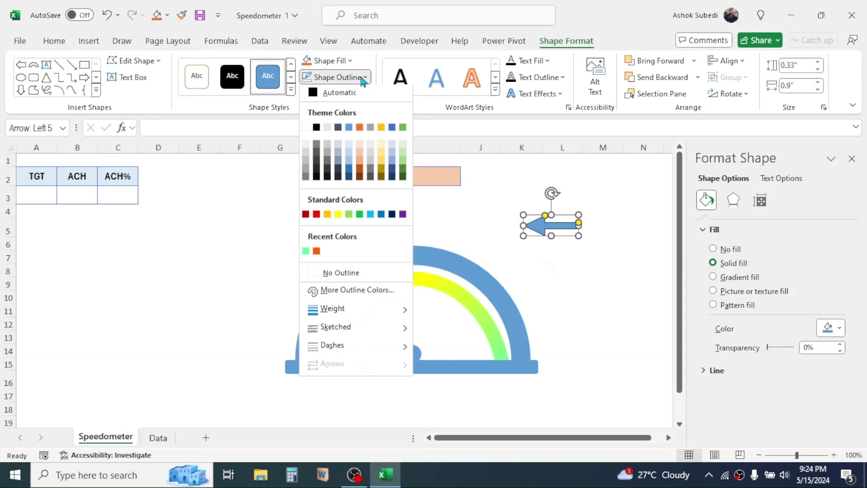
{"action": "left_click", "coordinate": [324, 274]}
{"action": "left_click_drag", "start_coordinate": [560, 225], "coordinate": [539, 222]}
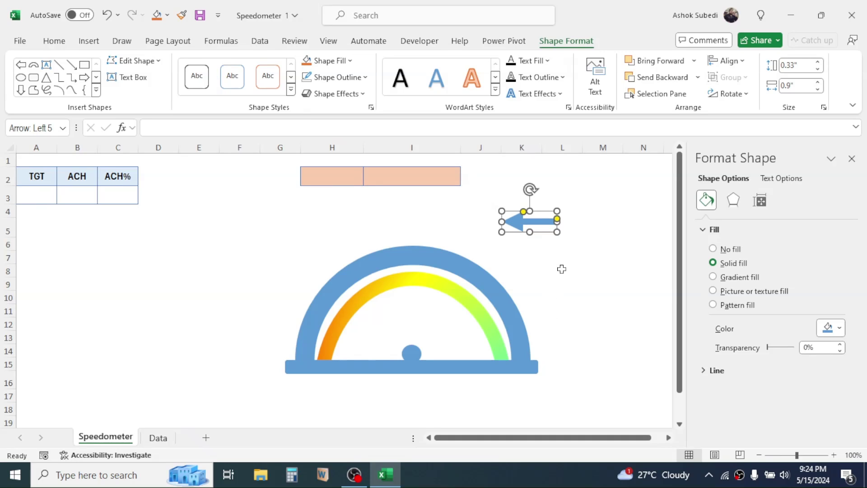
Duplicate the block arrow, flip the copy horizontally, and align it tail to tail with the original.
{"action": "key", "text": "ctrl+d"}
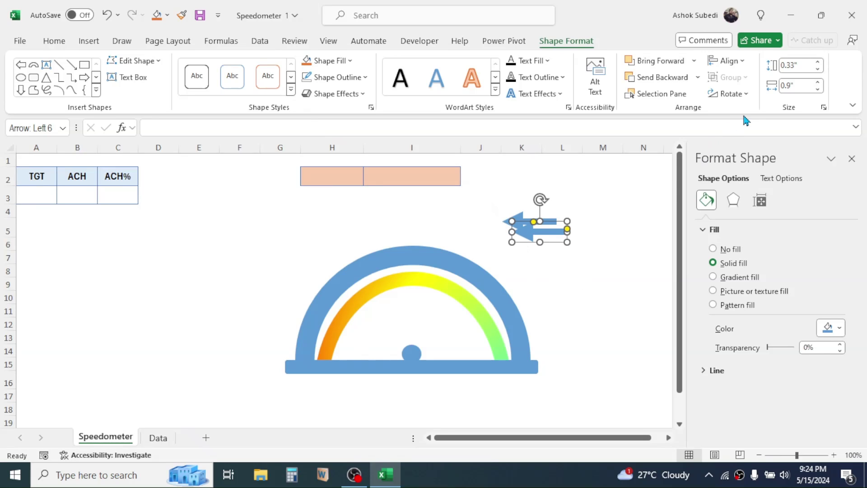
{"action": "left_click", "coordinate": [746, 95]}
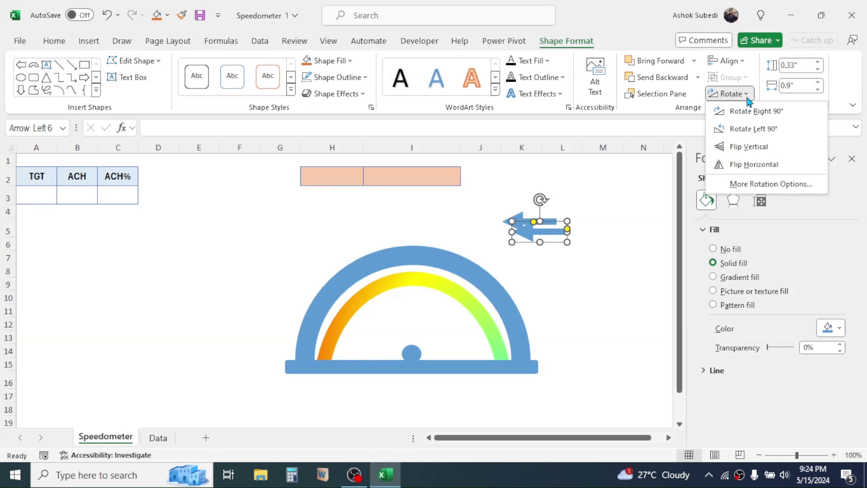
{"action": "left_click", "coordinate": [753, 166]}
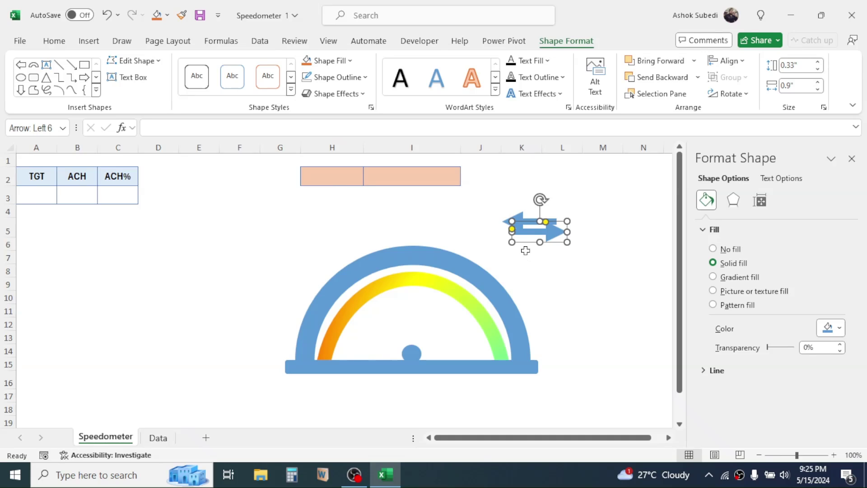
{"action": "left_click_drag", "start_coordinate": [522, 243], "coordinate": [565, 232]}
{"action": "key", "text": "Escape"}
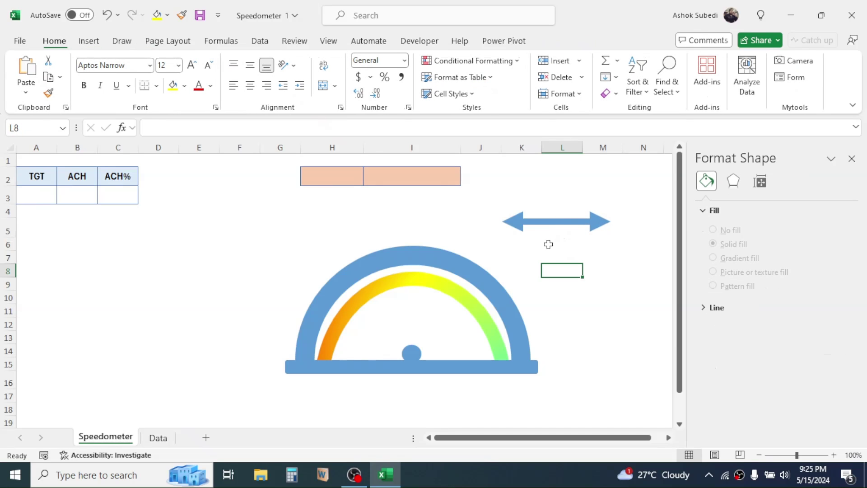
Group the two opposing arrows and place the group so its middle sits on the hub circle.
{"action": "left_click", "coordinate": [528, 225]}
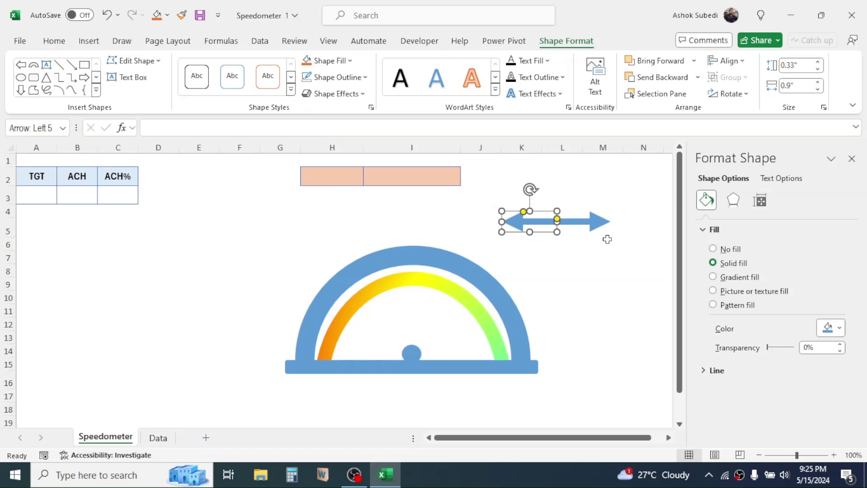
{"action": "left_click", "coordinate": [601, 226], "text": "ctrl"}
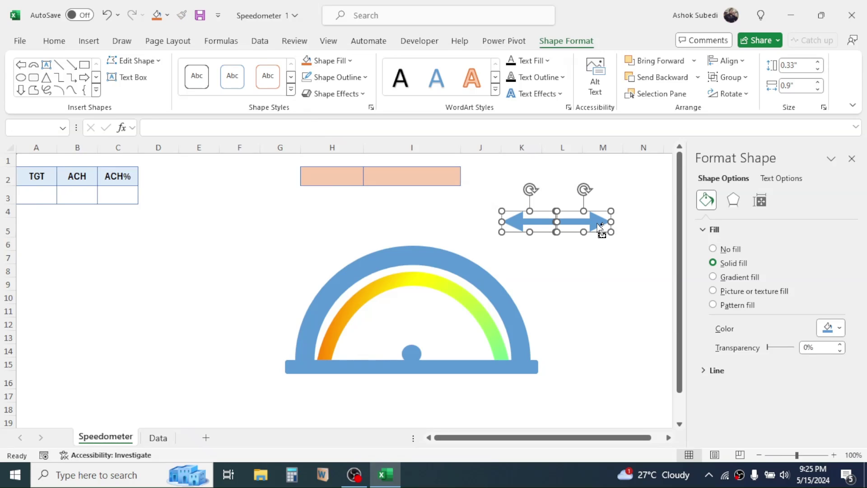
{"action": "left_click", "coordinate": [746, 78]}
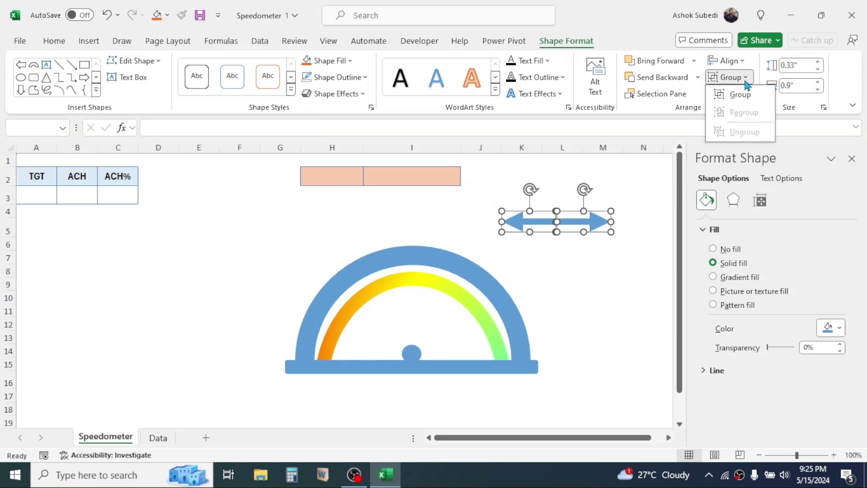
{"action": "left_click", "coordinate": [737, 96]}
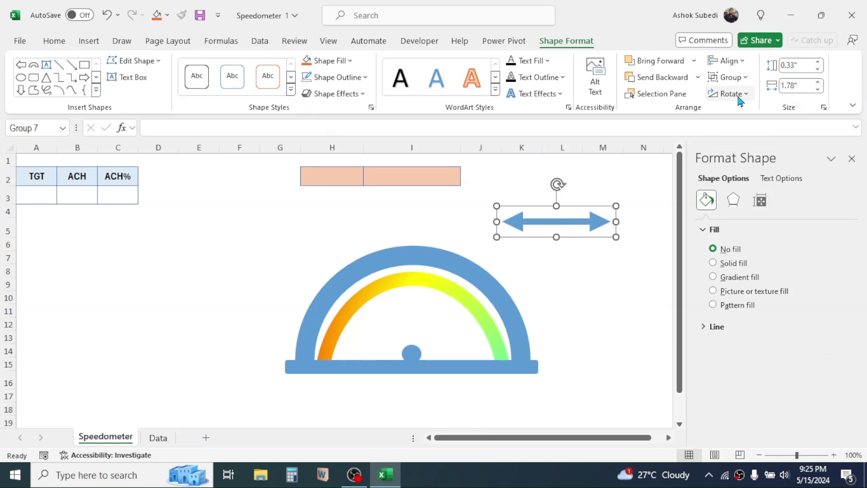
{"action": "left_click_drag", "start_coordinate": [582, 208], "coordinate": [424, 352]}
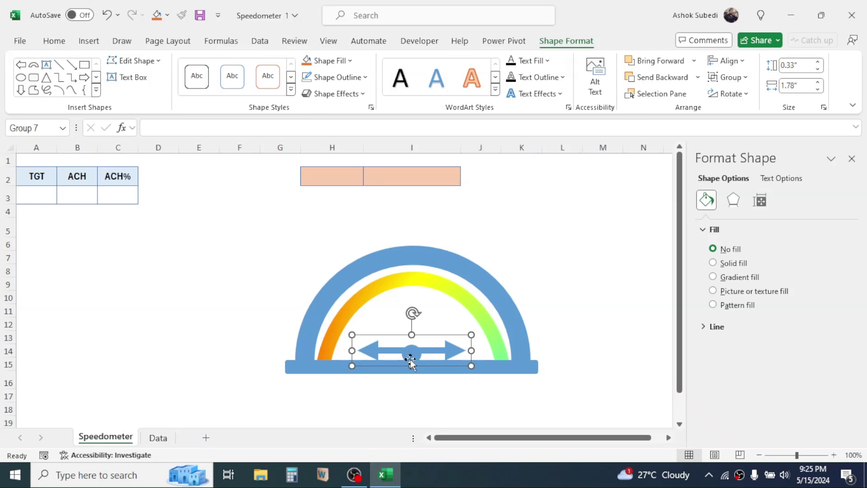
{"action": "left_click", "coordinate": [424, 336]}
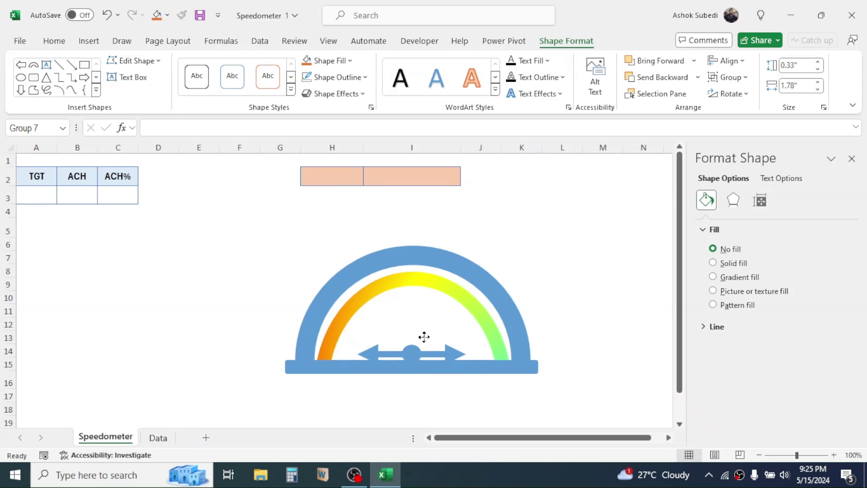
{"action": "left_click", "coordinate": [423, 345]}
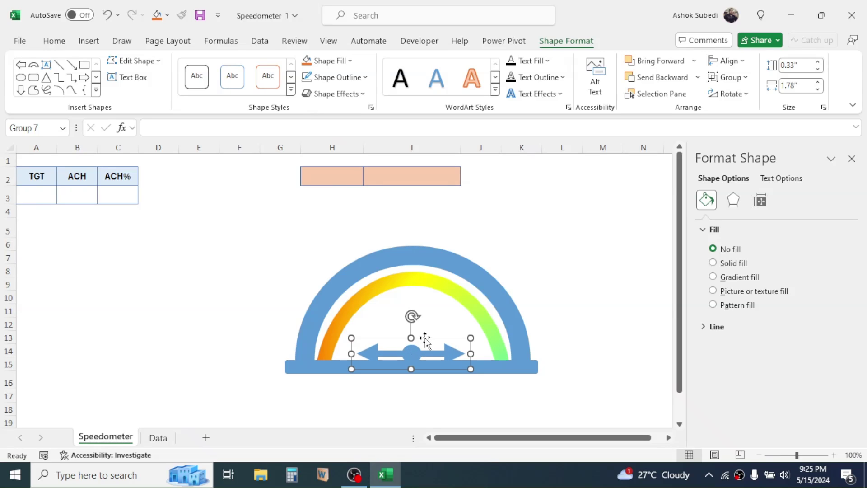
Set the right-pointing arrow inside the group to No Fill so only the left half shows as the needle.
{"action": "left_click", "coordinate": [451, 353]}
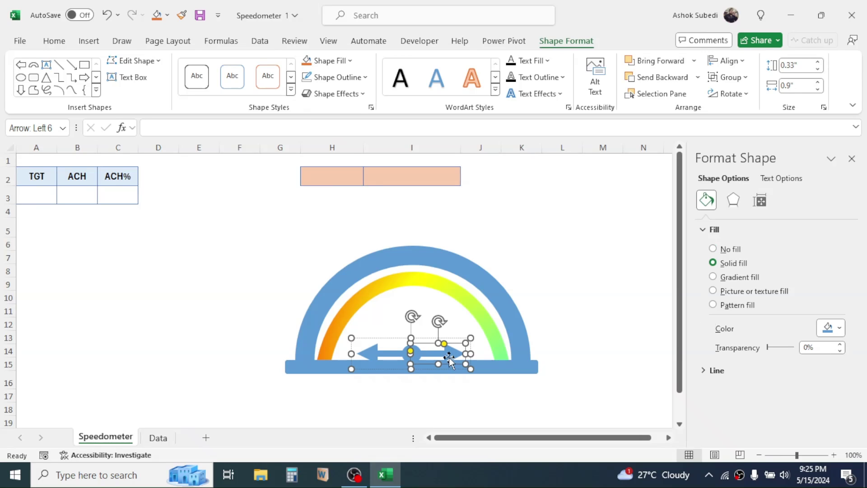
{"action": "left_click", "coordinate": [350, 63]}
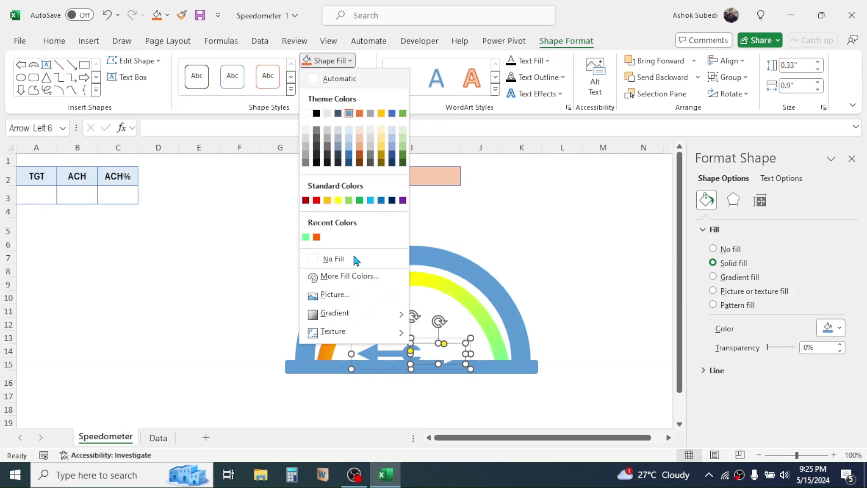
{"action": "left_click", "coordinate": [314, 259]}
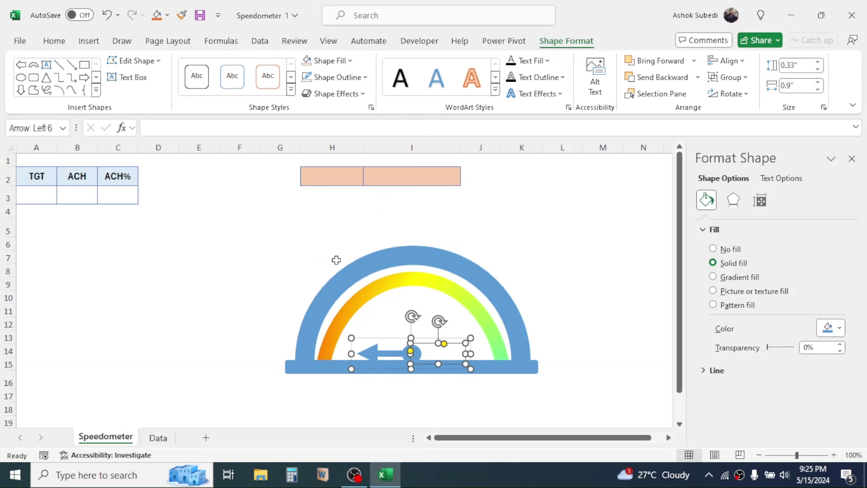
{"action": "left_click", "coordinate": [528, 226]}
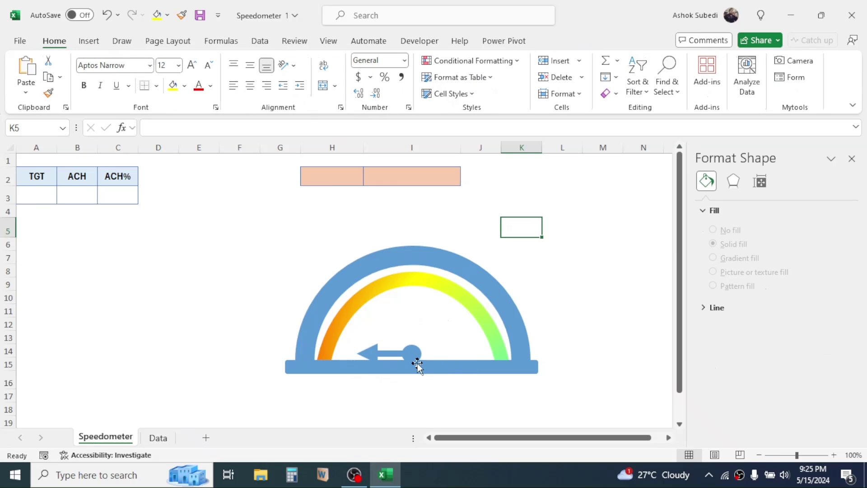
Fill the left-pointing needle arrow and the hub circle with dark red.
{"action": "left_click", "coordinate": [370, 352]}
{"action": "left_click", "coordinate": [370, 352]}
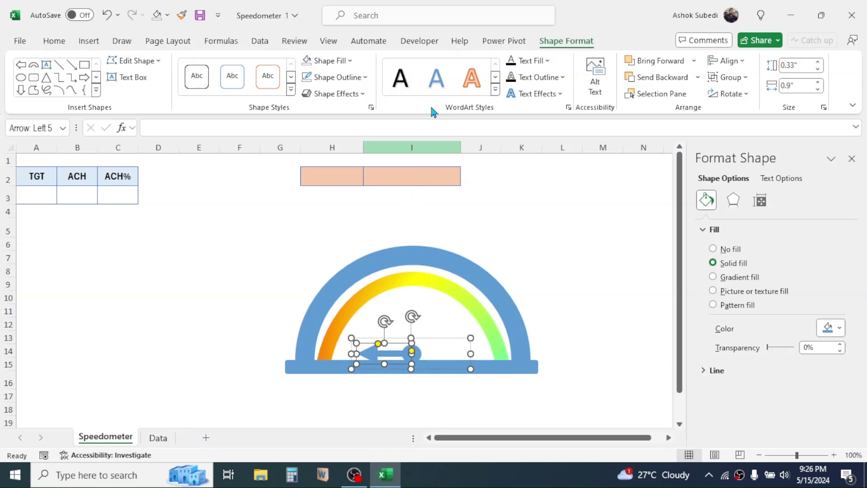
{"action": "left_click", "coordinate": [350, 63]}
{"action": "left_click", "coordinate": [316, 201]}
{"action": "left_click", "coordinate": [562, 270]}
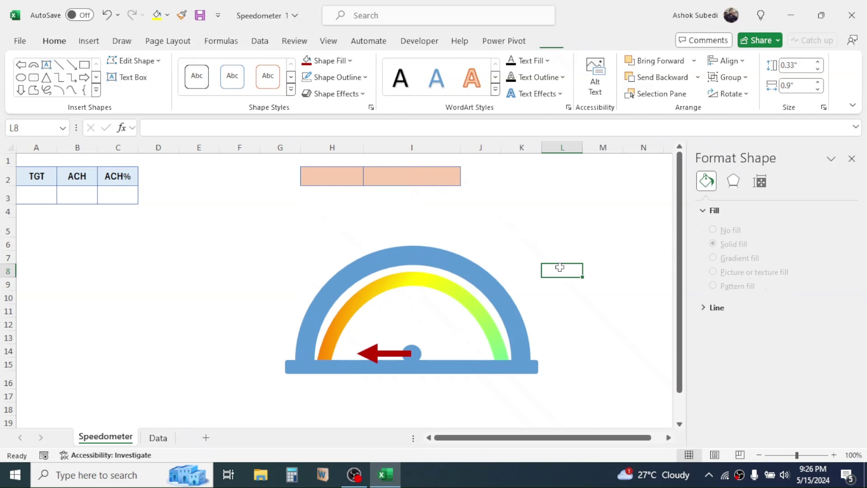
{"action": "left_click", "coordinate": [413, 352]}
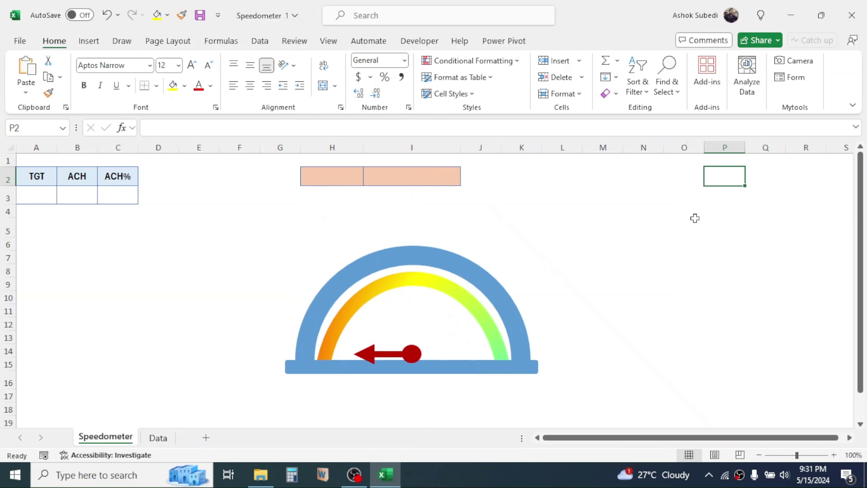
Add a List data validation to cell I2, using the sales representative names in A5:A11 of the Data sheet as source.
{"action": "left_click", "coordinate": [437, 171]}
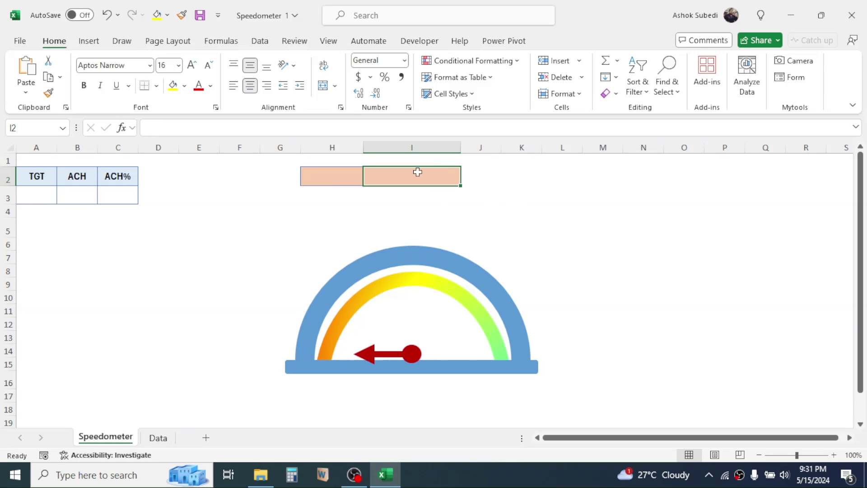
{"action": "left_click", "coordinate": [259, 42]}
{"action": "left_click", "coordinate": [685, 94]}
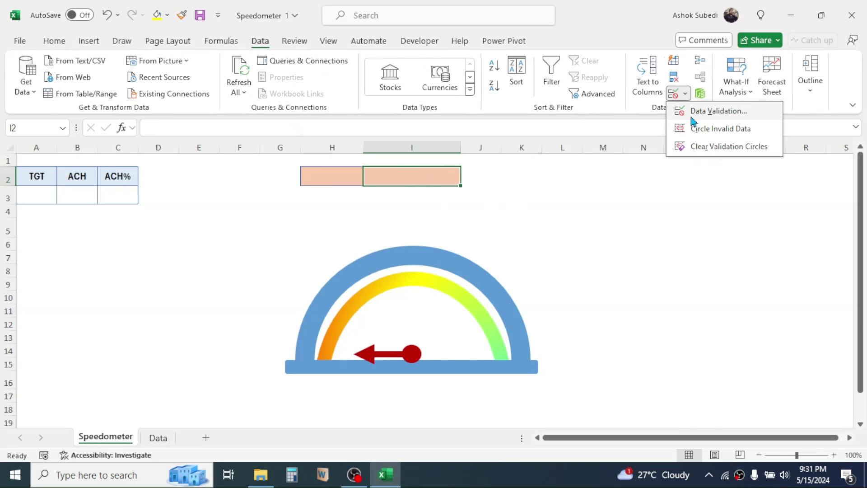
{"action": "left_click", "coordinate": [693, 110]}
{"action": "left_click", "coordinate": [532, 238]}
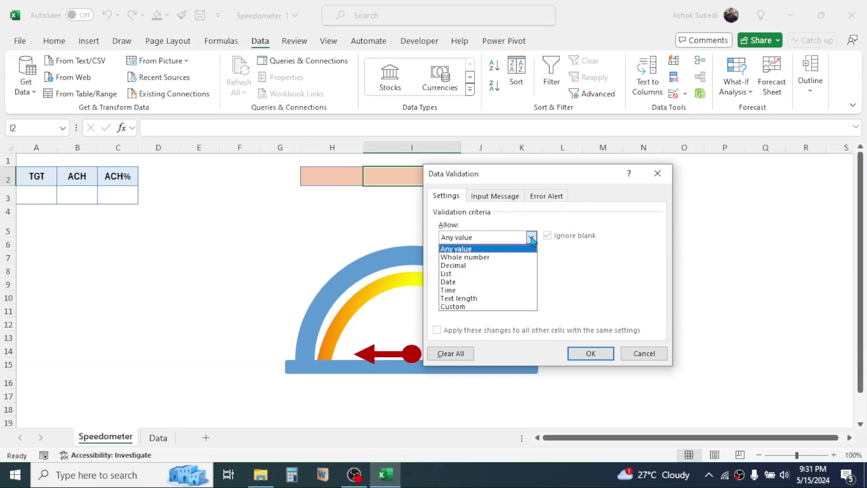
{"action": "left_click", "coordinate": [470, 277]}
{"action": "left_click", "coordinate": [474, 289]}
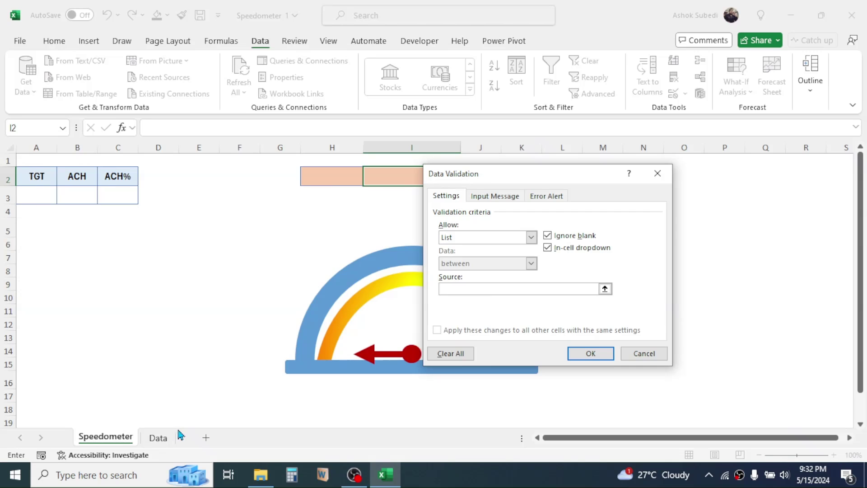
{"action": "left_click", "coordinate": [166, 439]}
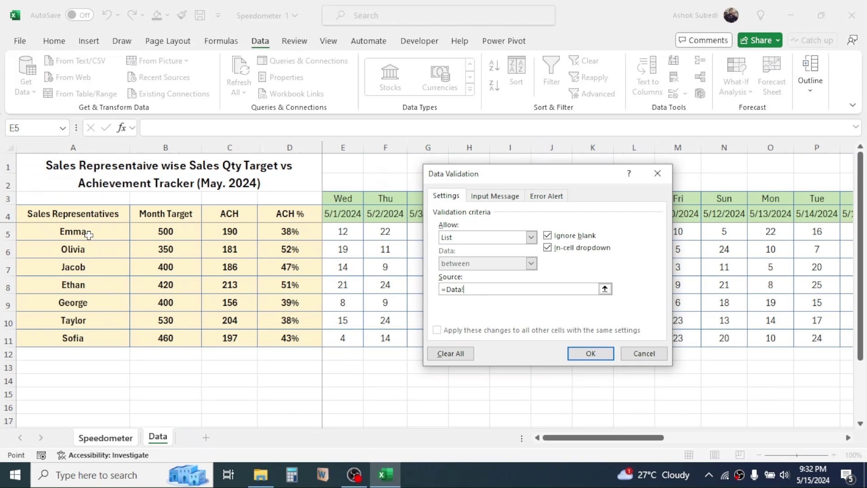
{"action": "left_click_drag", "start_coordinate": [89, 235], "coordinate": [98, 334]}
{"action": "left_click", "coordinate": [590, 354]}
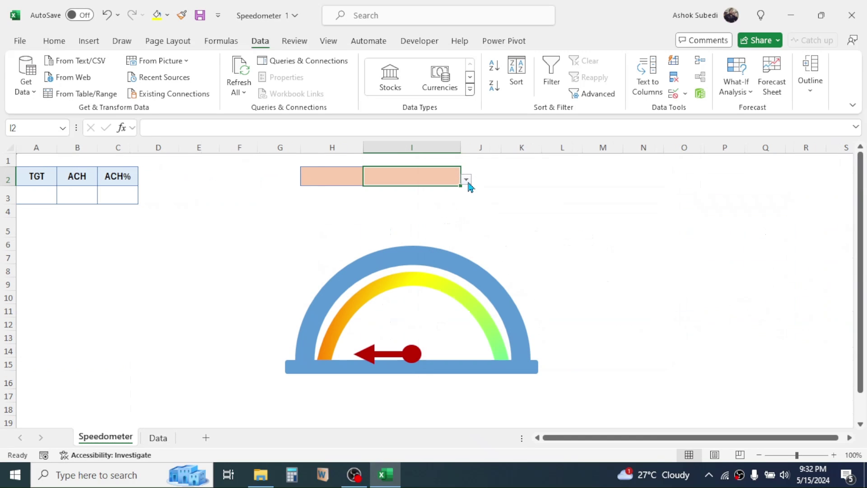
Choose the first sales representative in I2's list and label cell H2 "Sales Rep.".
{"action": "left_click", "coordinate": [466, 179]}
{"action": "left_click", "coordinate": [387, 192]}
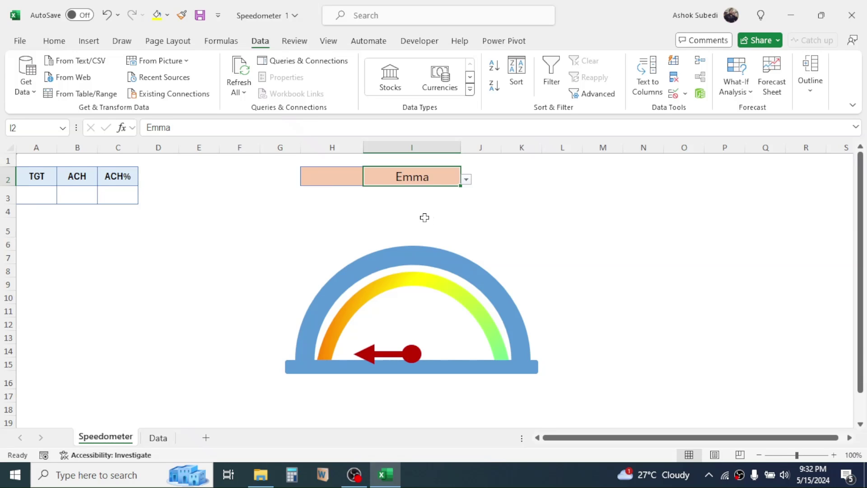
{"action": "left_click", "coordinate": [333, 176]}
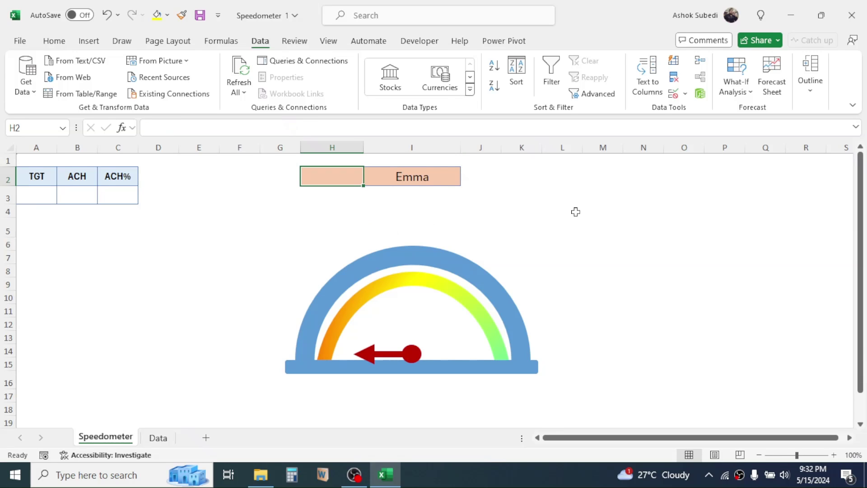
{"action": "type", "text": "Sales"}
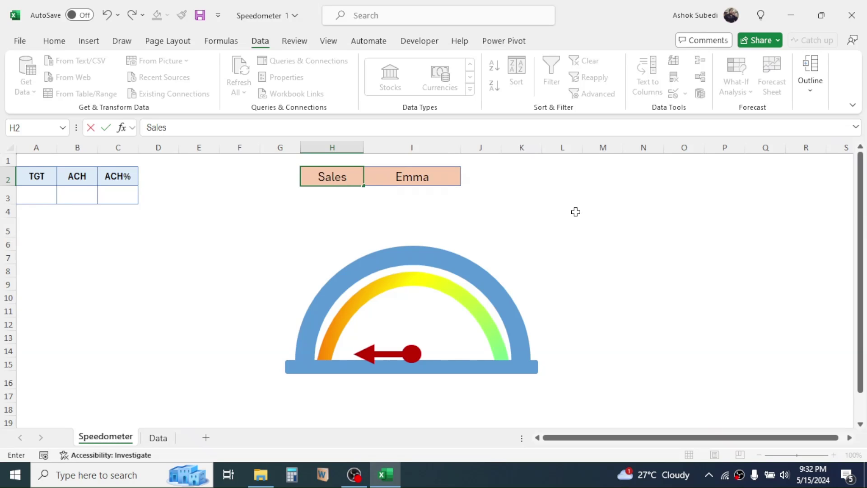
{"action": "type", "text": " Rep."}
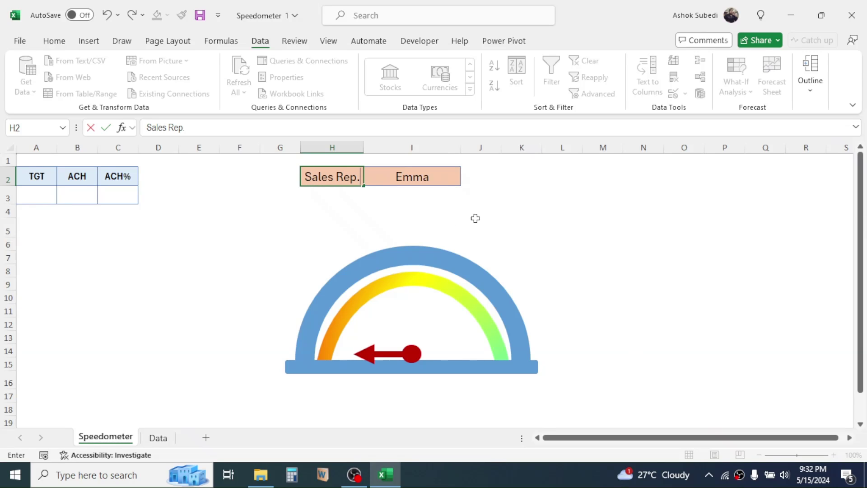
{"action": "left_click", "coordinate": [445, 198]}
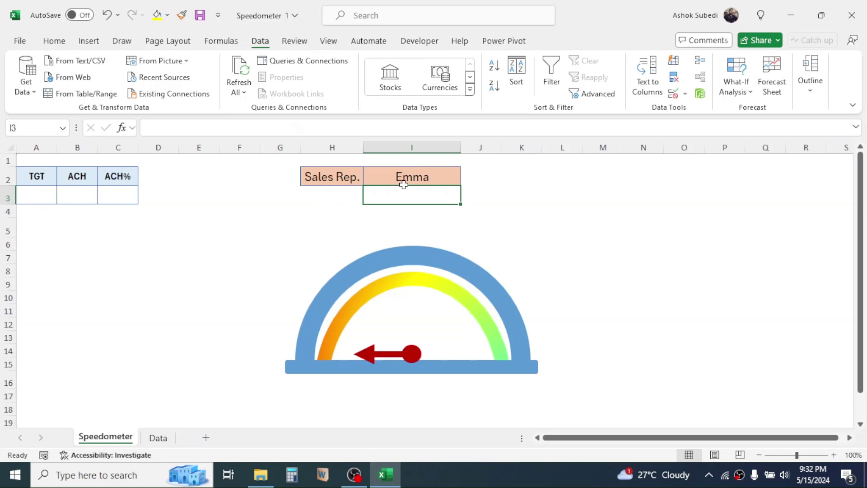
Start a VLOOKUP in the TGT cell A3 with I2 as lookup value and the absolute range Data!$A$4:$D$11 as table array.
{"action": "left_click", "coordinate": [44, 194]}
{"action": "left_click", "coordinate": [73, 192]}
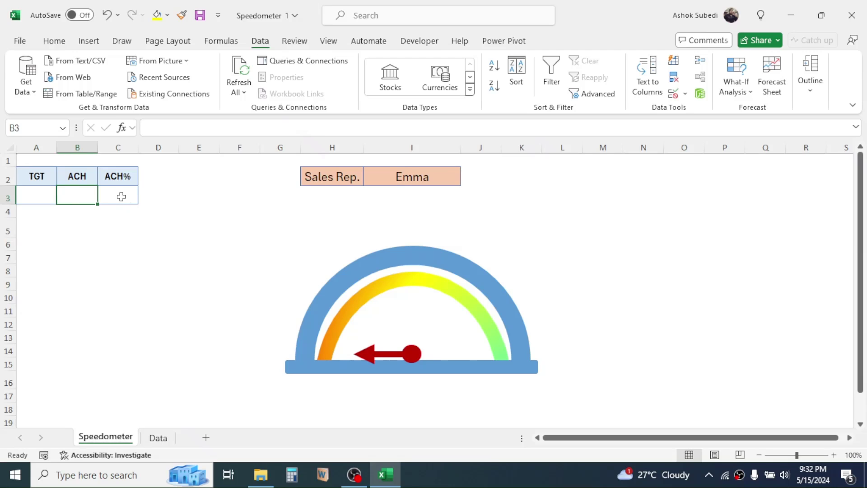
{"action": "left_click", "coordinate": [121, 197]}
{"action": "left_click", "coordinate": [37, 198]}
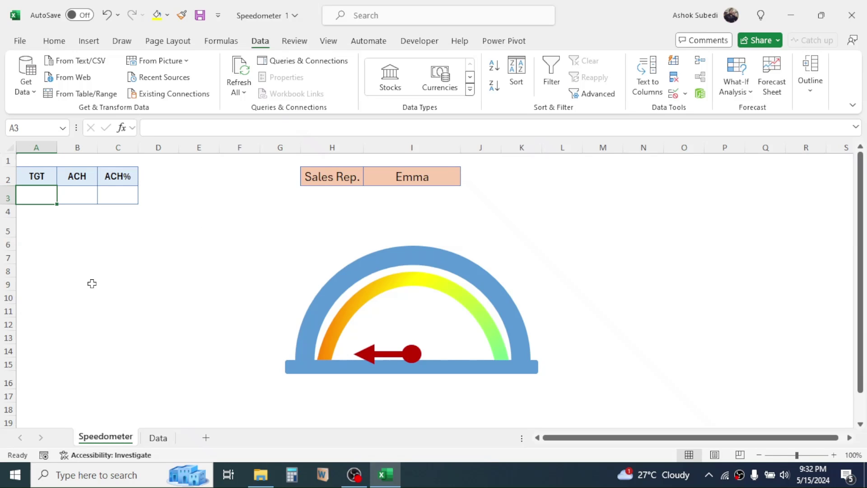
{"action": "type", "text": "=V"}
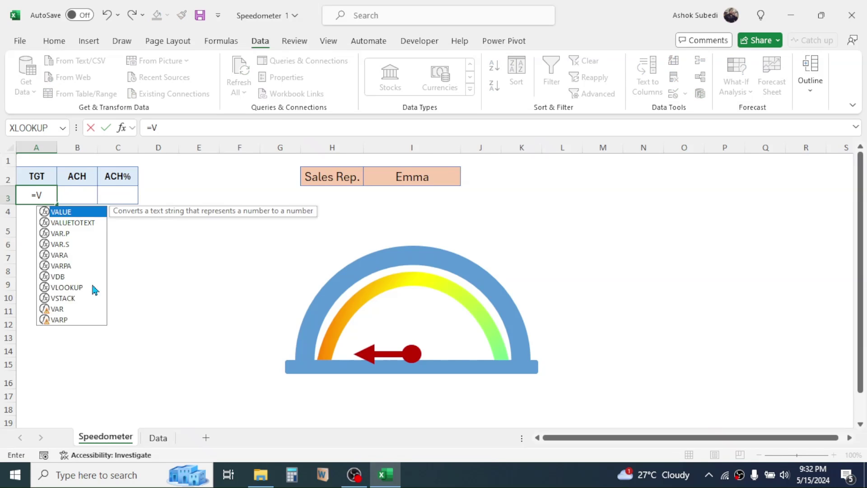
{"action": "type", "text": "LOOKUP("}
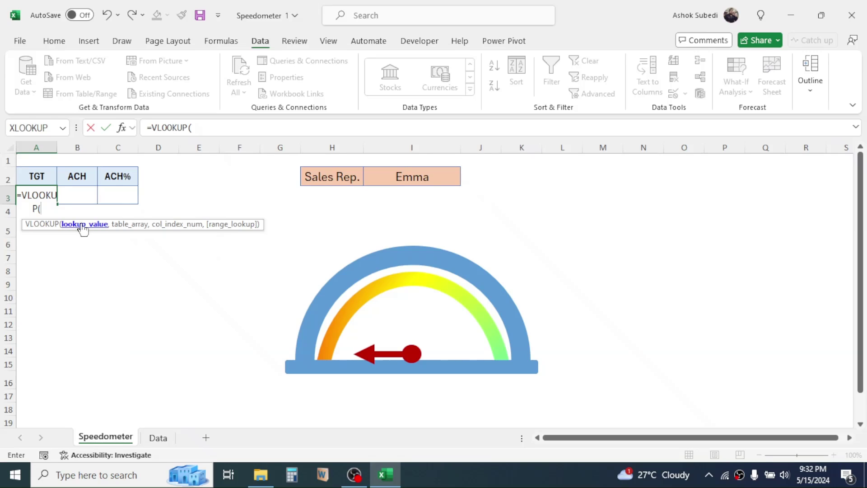
{"action": "left_click", "coordinate": [413, 177]}
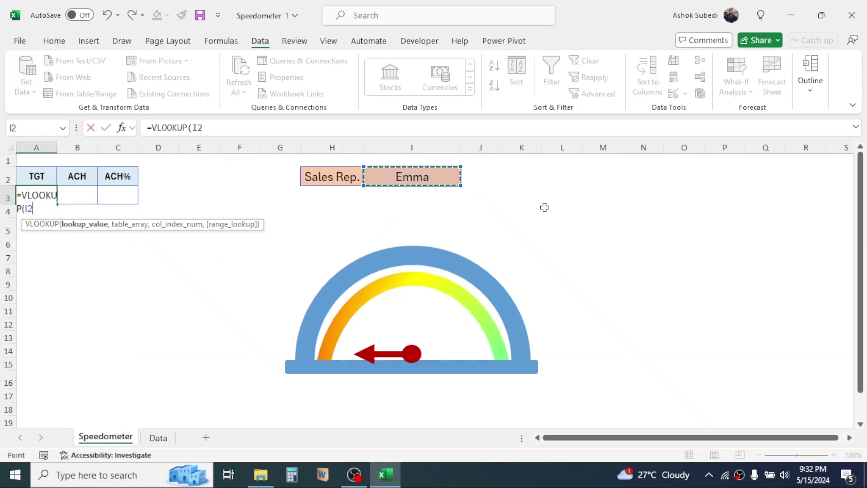
{"action": "type", "text": ","}
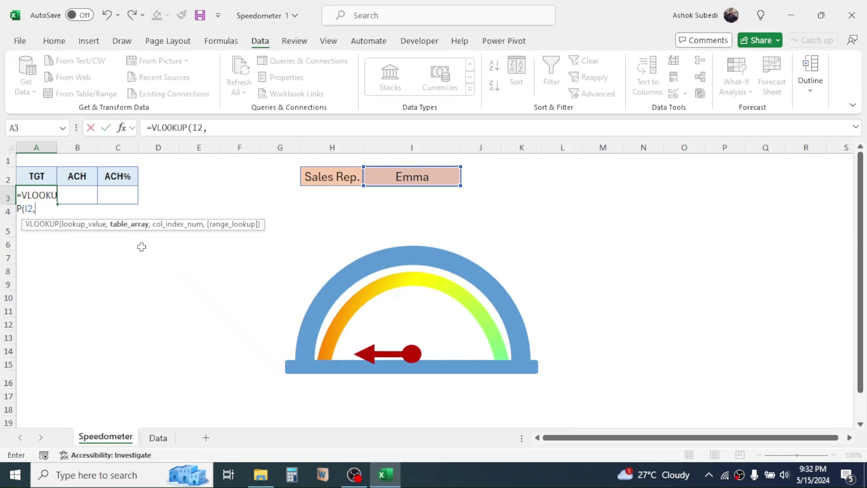
{"action": "left_click", "coordinate": [158, 437]}
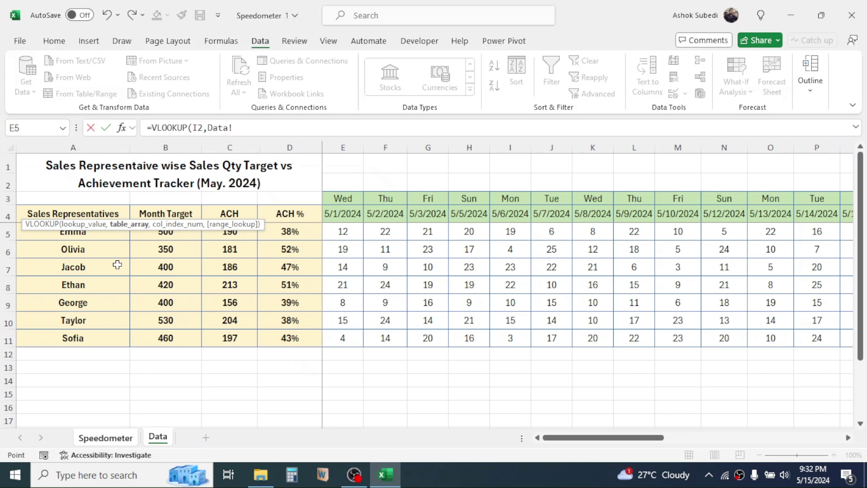
{"action": "left_click_drag", "start_coordinate": [64, 213], "coordinate": [286, 334]}
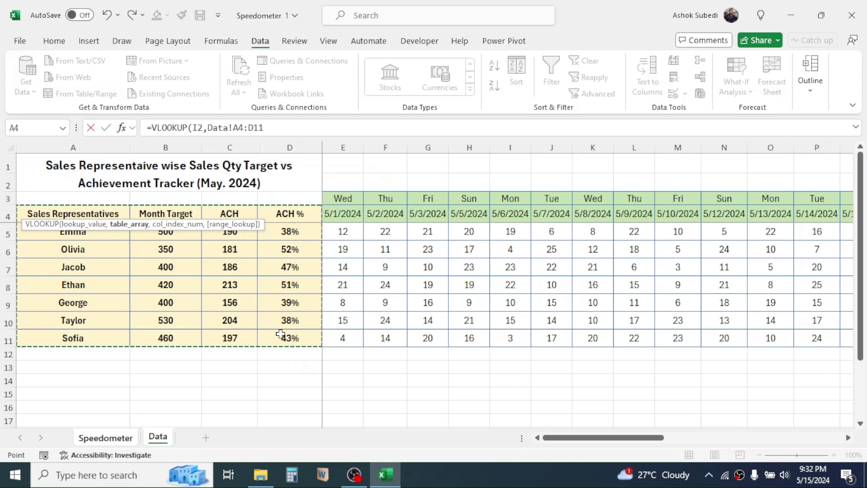
{"action": "key", "text": "F4"}
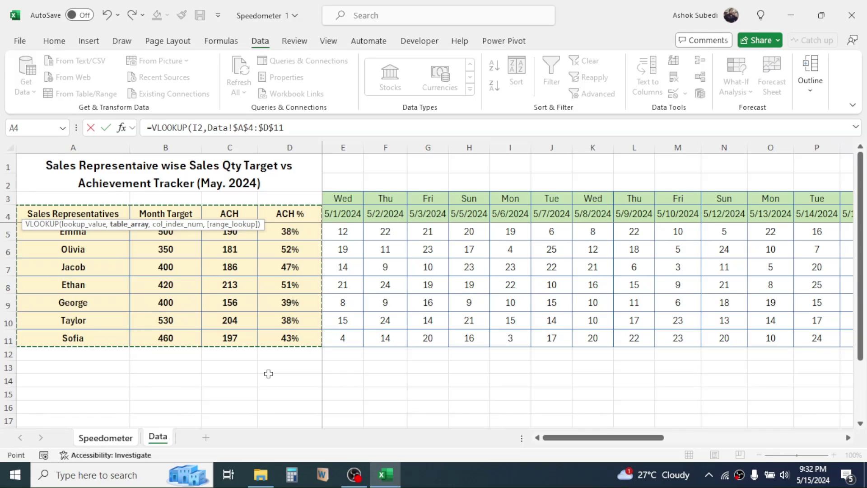
{"action": "type", "text": ","}
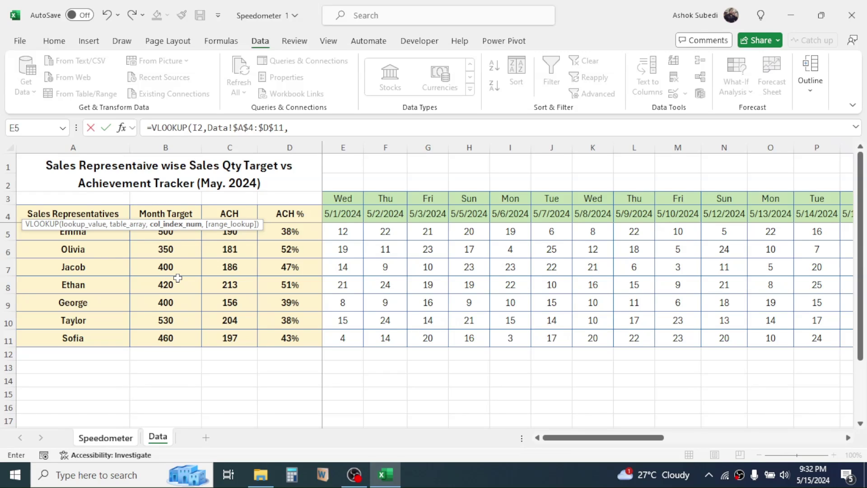
Complete A3's VLOOKUP with column index 2 and the exact match option FALSE.
{"action": "type", "text": "2,"}
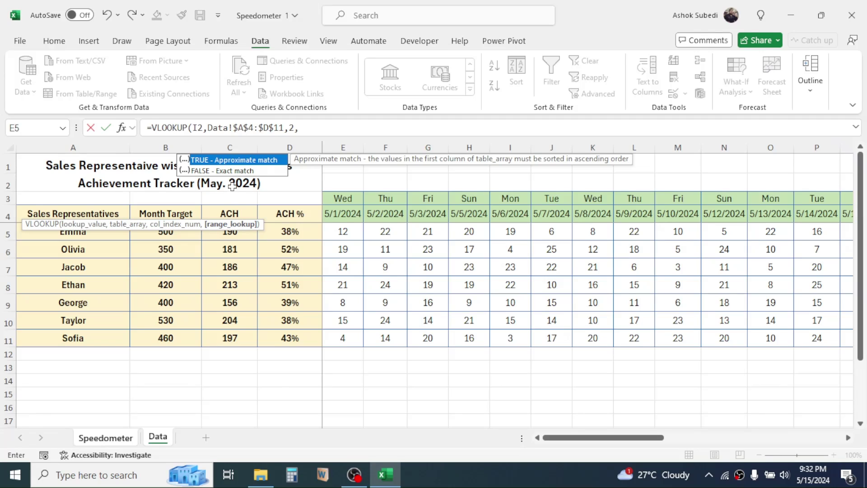
{"action": "left_click", "coordinate": [210, 171]}
{"action": "double_click", "coordinate": [210, 170]}
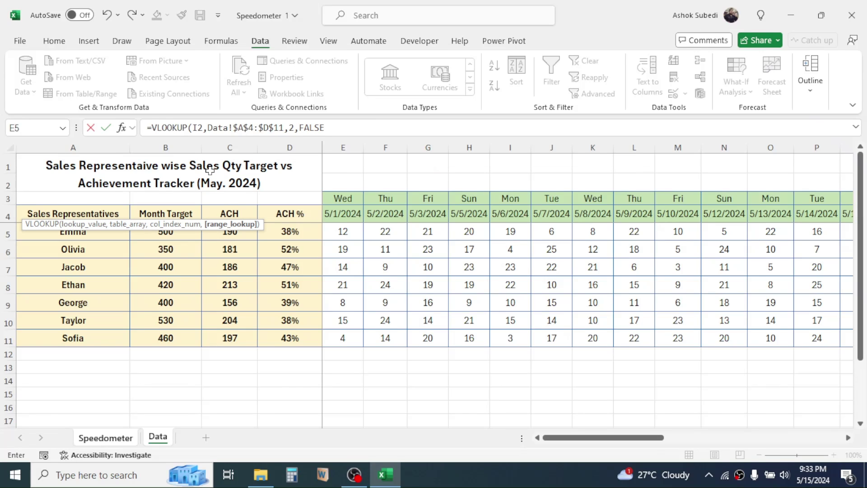
{"action": "type", "text": ")"}
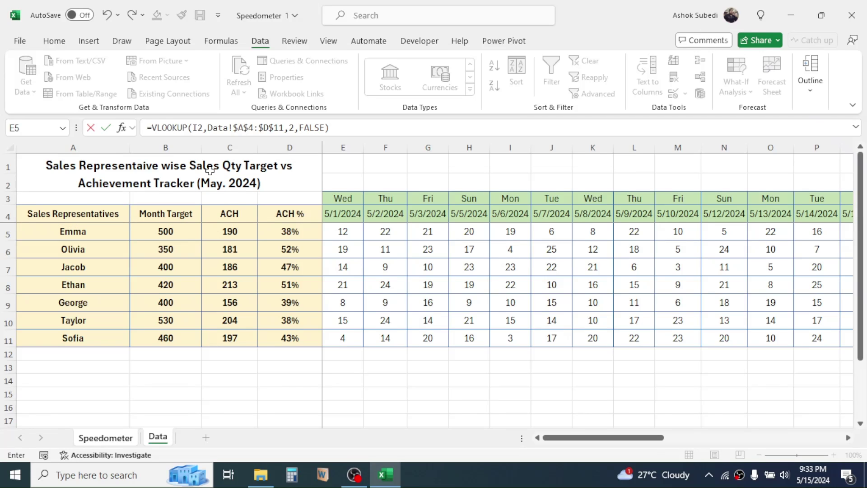
{"action": "key", "text": "Return"}
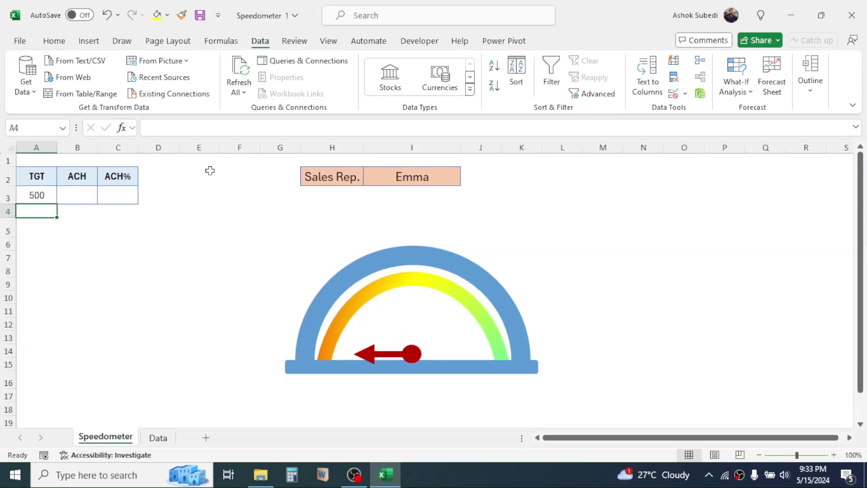
Lock the column of the lookup value in A3's VLOOKUP formula as $I2.
{"action": "left_click", "coordinate": [43, 195]}
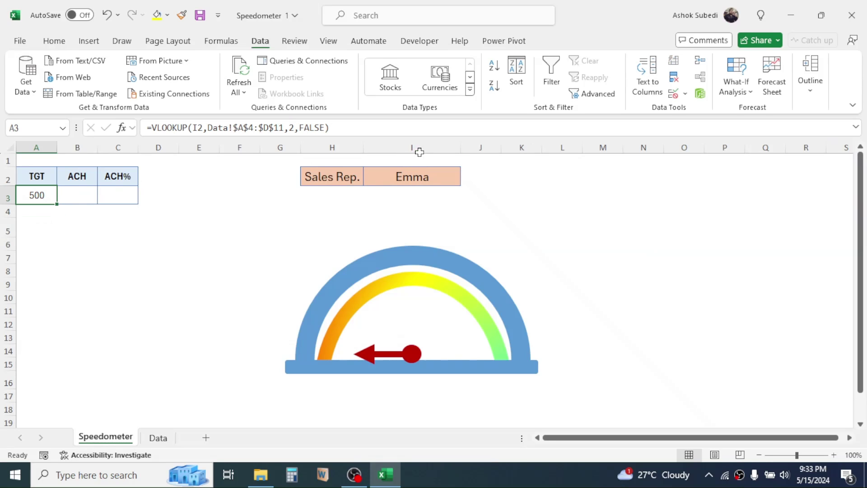
{"action": "double_click", "coordinate": [39, 196]}
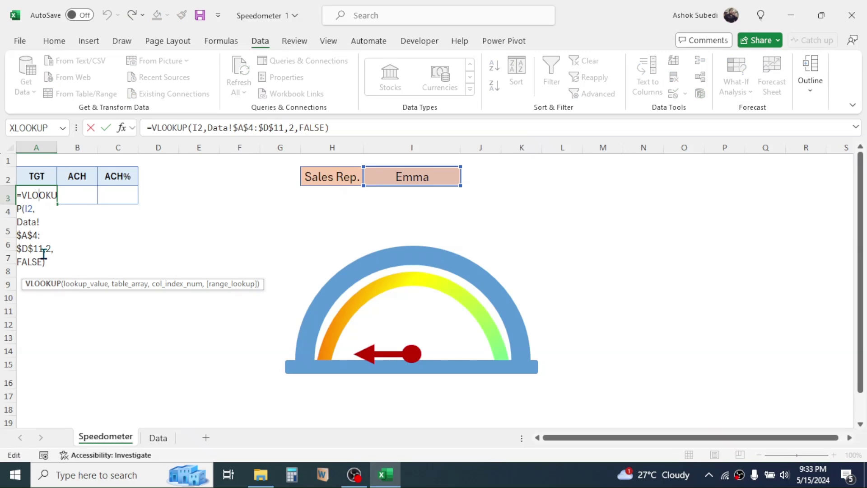
{"action": "left_click", "coordinate": [25, 209]}
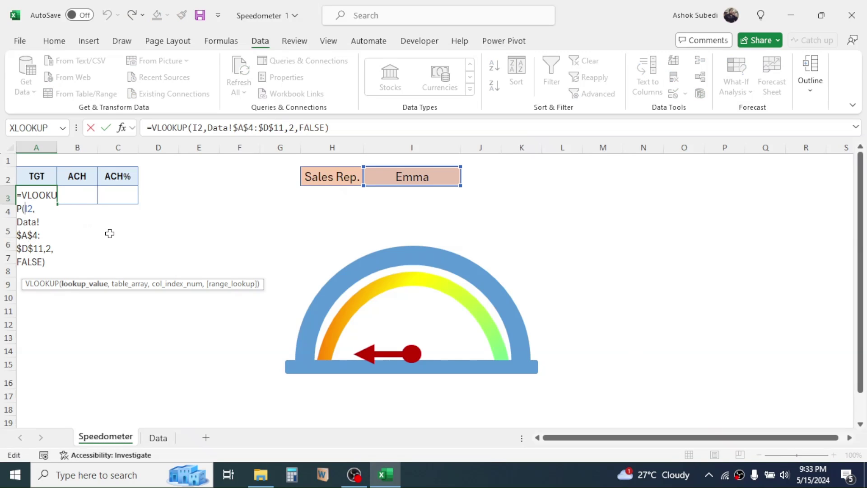
{"action": "type", "text": "$"}
{"action": "key", "text": "Return"}
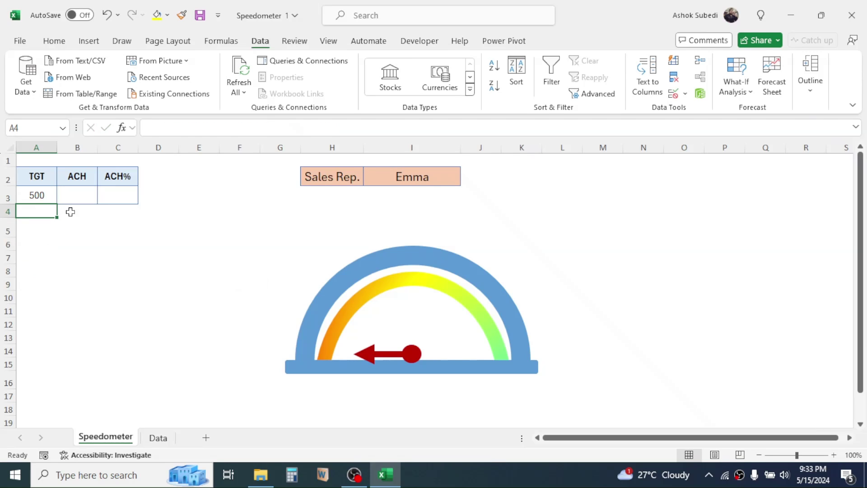
Copy A3's VLOOKUP formula into the ACH cell B3 and set its column index to 3.
{"action": "left_click", "coordinate": [41, 194]}
{"action": "key", "text": "ctrl+c"}
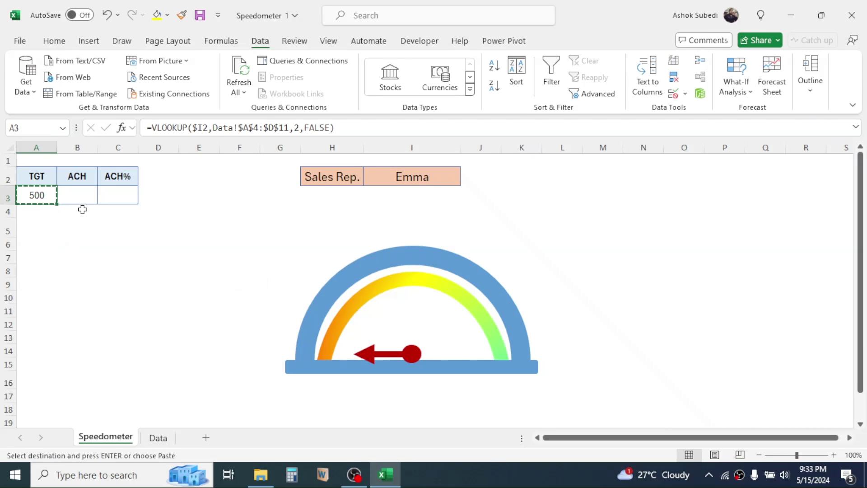
{"action": "left_click", "coordinate": [85, 195]}
{"action": "key", "text": "ctrl+v"}
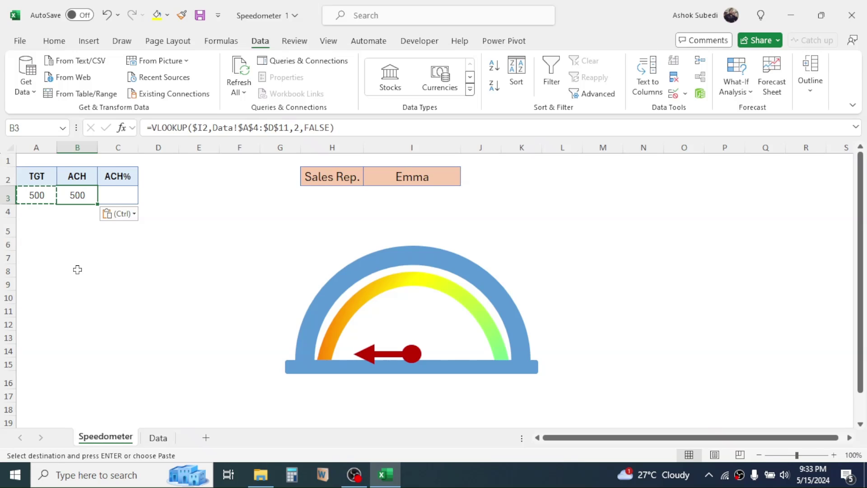
{"action": "double_click", "coordinate": [85, 196]}
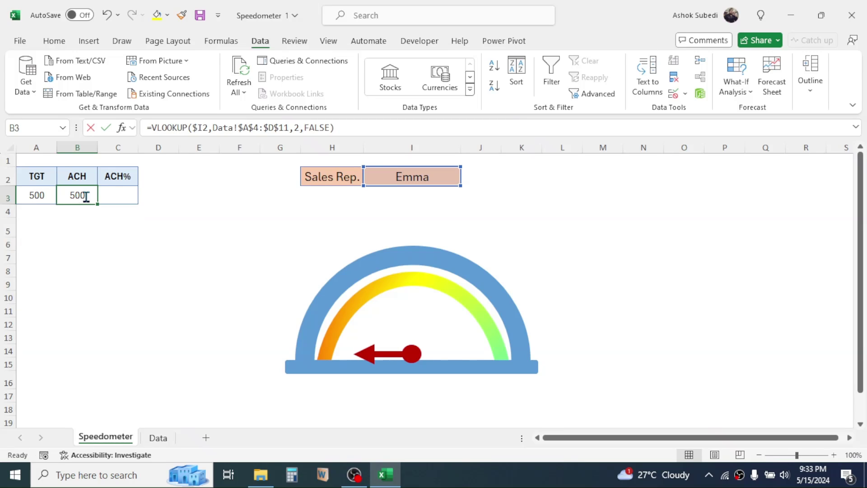
{"action": "double_click", "coordinate": [48, 208]}
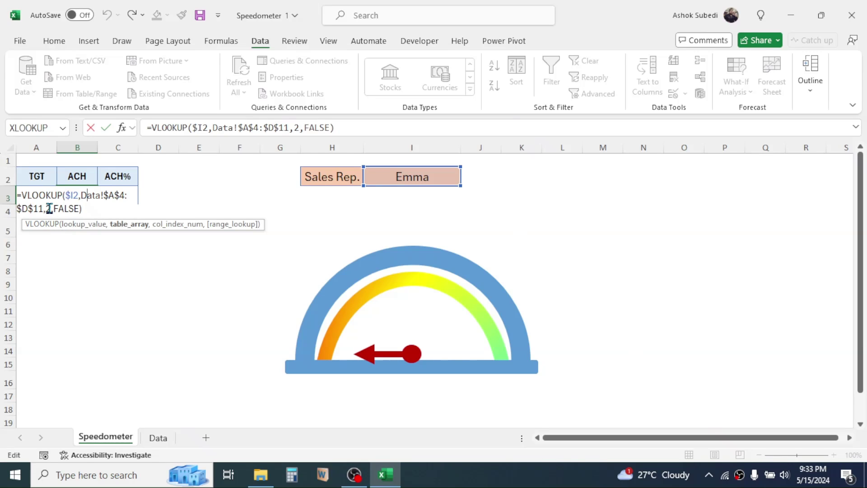
{"action": "left_click", "coordinate": [50, 211]}
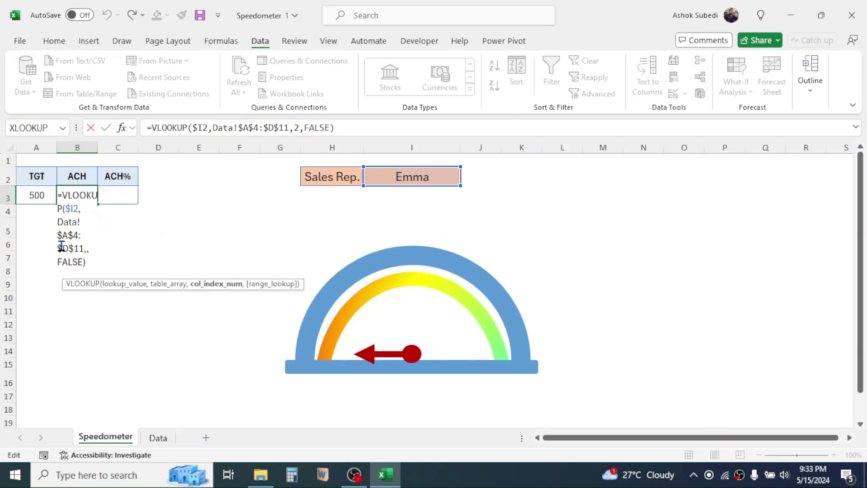
{"action": "key", "text": "Return"}
Copy B3's VLOOKUP formula into the ACH% cell C3 and set its column index to 4.
{"action": "left_click", "coordinate": [68, 195]}
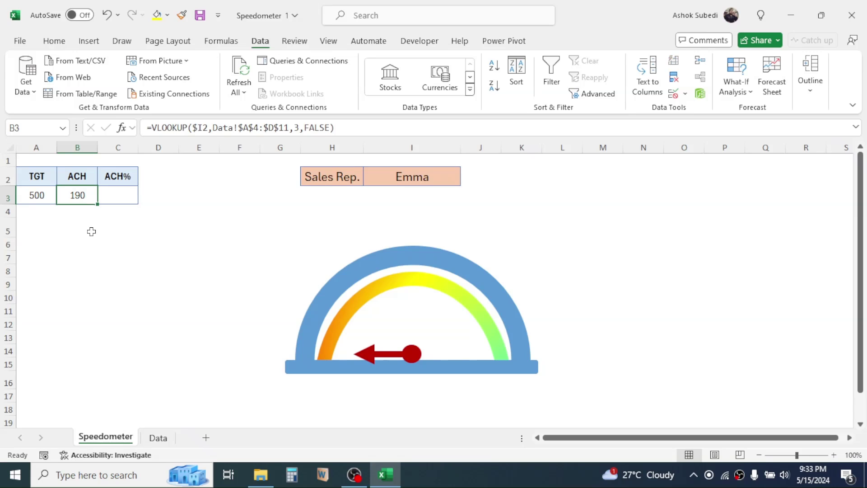
{"action": "key", "text": "ctrl+c"}
{"action": "left_click", "coordinate": [120, 196]}
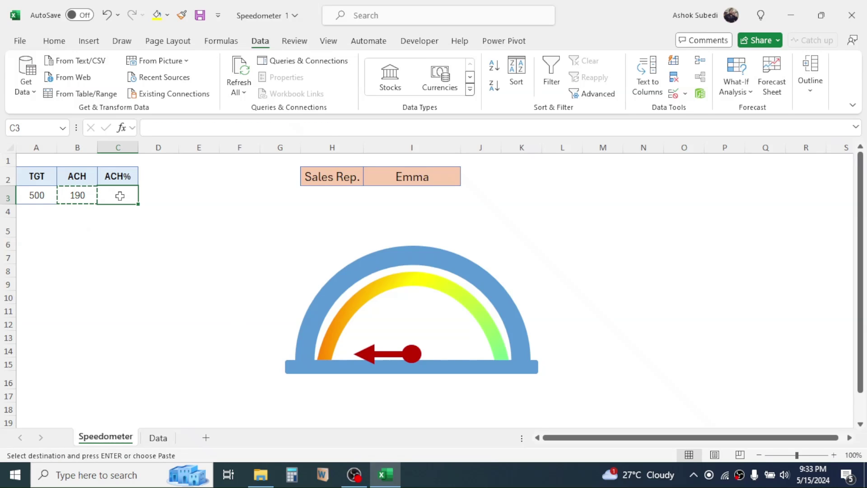
{"action": "key", "text": "ctrl+v"}
{"action": "double_click", "coordinate": [125, 200]}
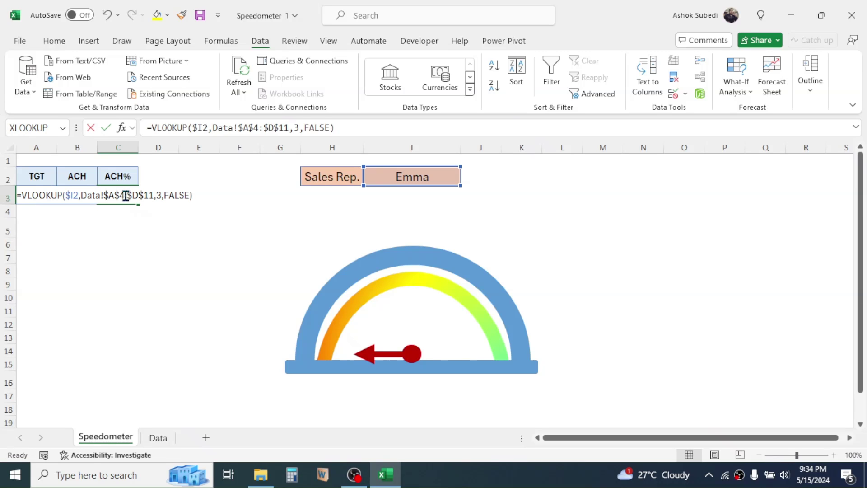
{"action": "left_click", "coordinate": [159, 196]}
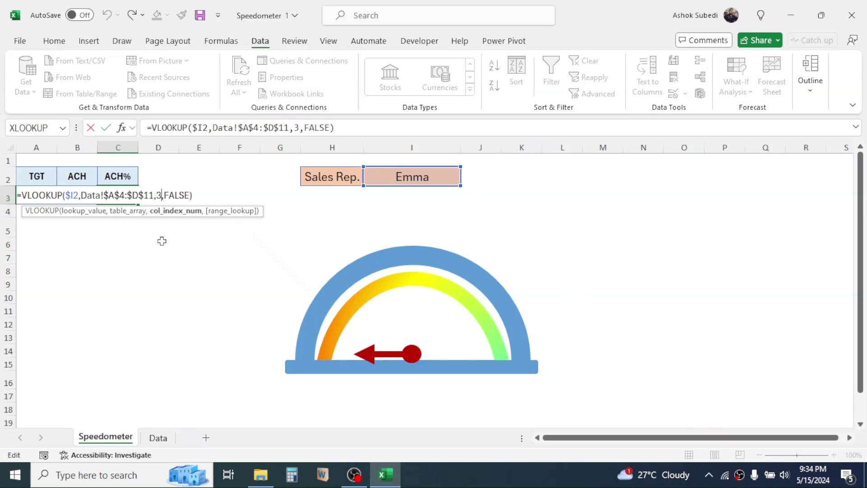
{"action": "key", "text": "BackSpace"}
{"action": "type", "text": "4"}
{"action": "key", "text": "Return"}
Format the ACH% result in C3 as a percentage.
{"action": "left_click", "coordinate": [118, 193]}
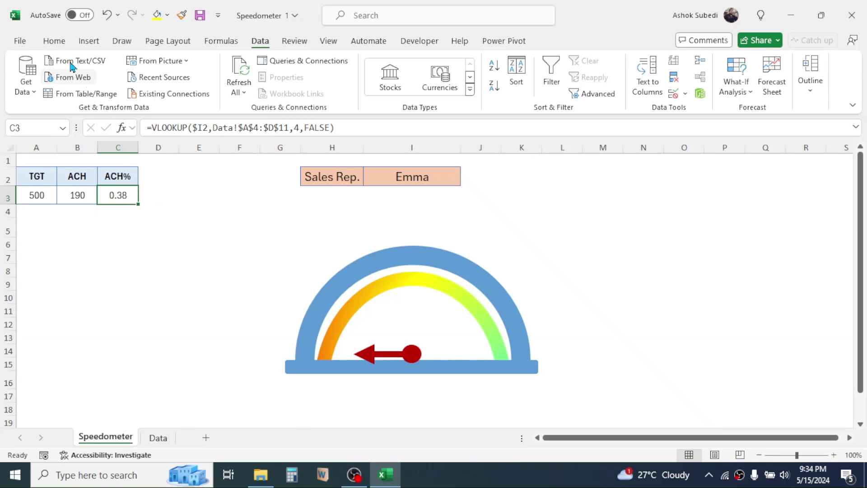
{"action": "left_click", "coordinate": [54, 41]}
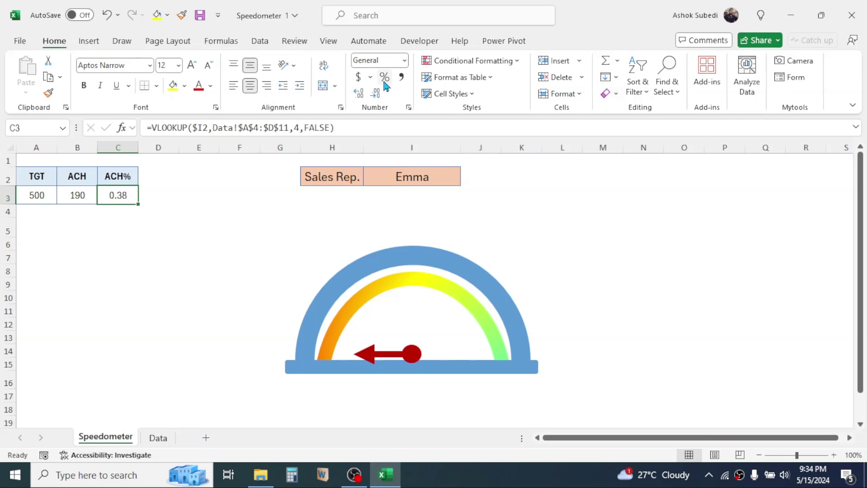
{"action": "left_click", "coordinate": [384, 77]}
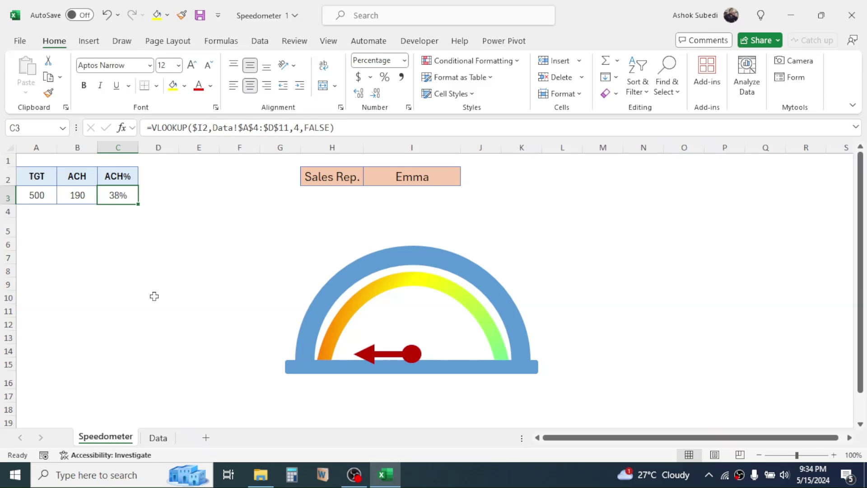
Select the needle group, then open the Speedometer sheet's code module and insert a Worksheet_SelectionChange event procedure.
{"action": "left_click", "coordinate": [199, 258]}
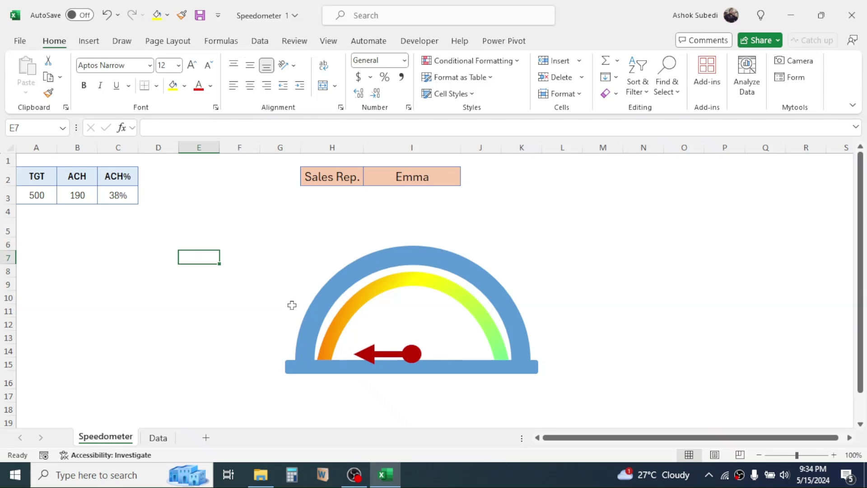
{"action": "left_click", "coordinate": [374, 352]}
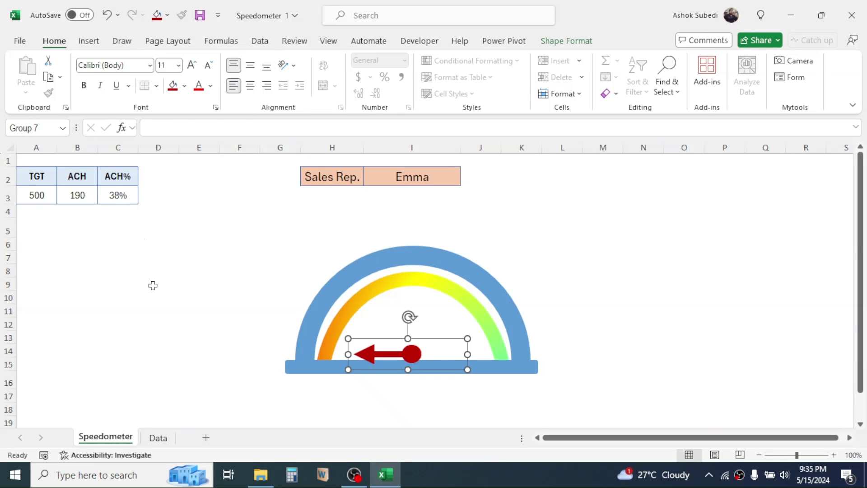
{"action": "right_click", "coordinate": [109, 441]}
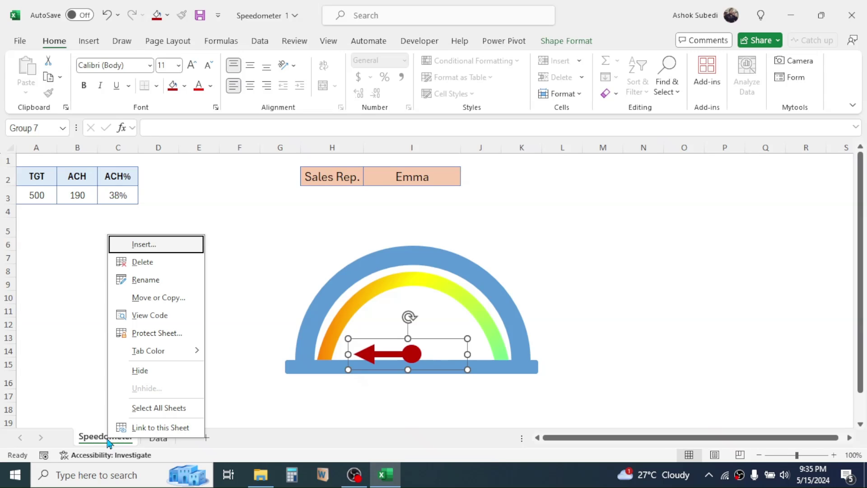
{"action": "left_click", "coordinate": [147, 316]}
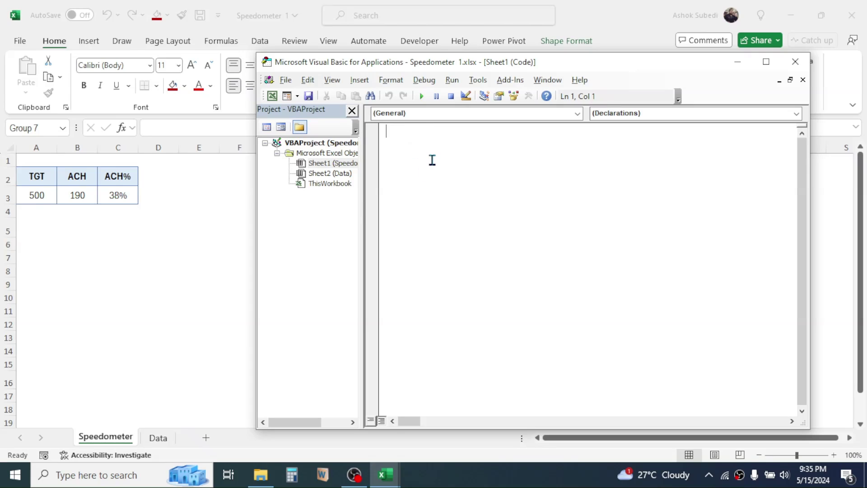
{"action": "left_click", "coordinate": [578, 114]}
{"action": "left_click", "coordinate": [399, 135]}
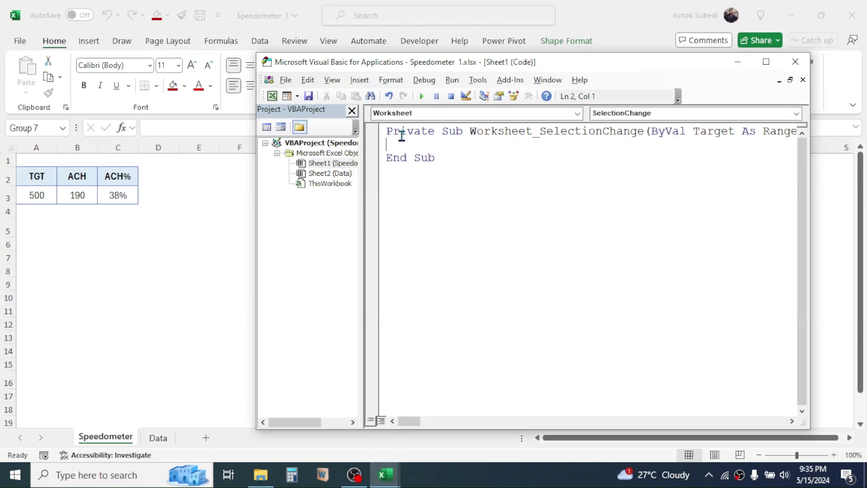
Add a Worksheet_Change event procedure to the sheet's code module and delete the empty SelectionChange procedure.
{"action": "left_click", "coordinate": [797, 114]}
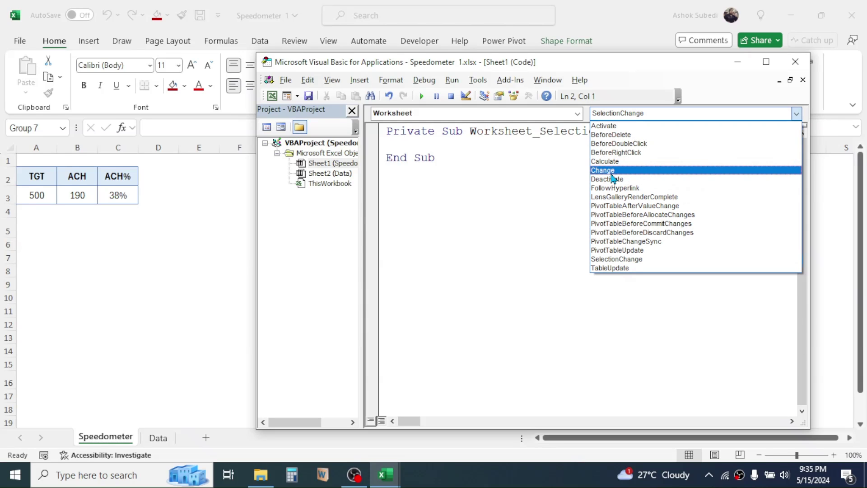
{"action": "left_click", "coordinate": [613, 174]}
{"action": "left_click", "coordinate": [457, 221]}
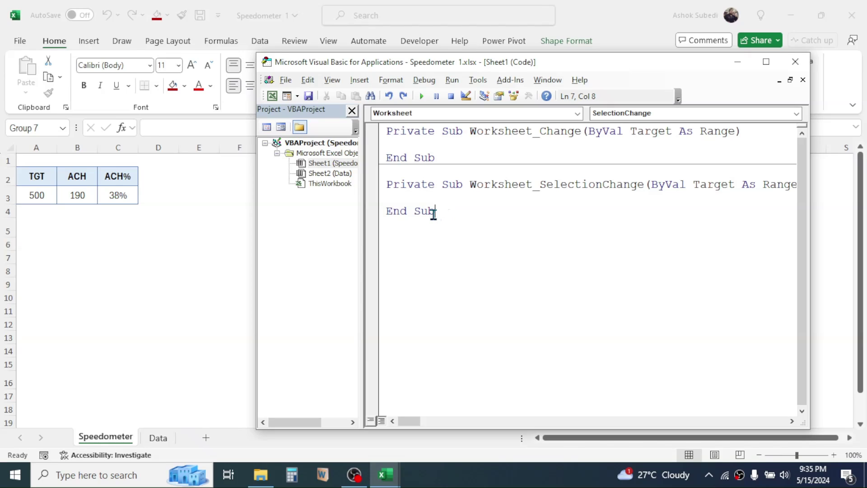
{"action": "left_click_drag", "start_coordinate": [434, 212], "coordinate": [389, 186]}
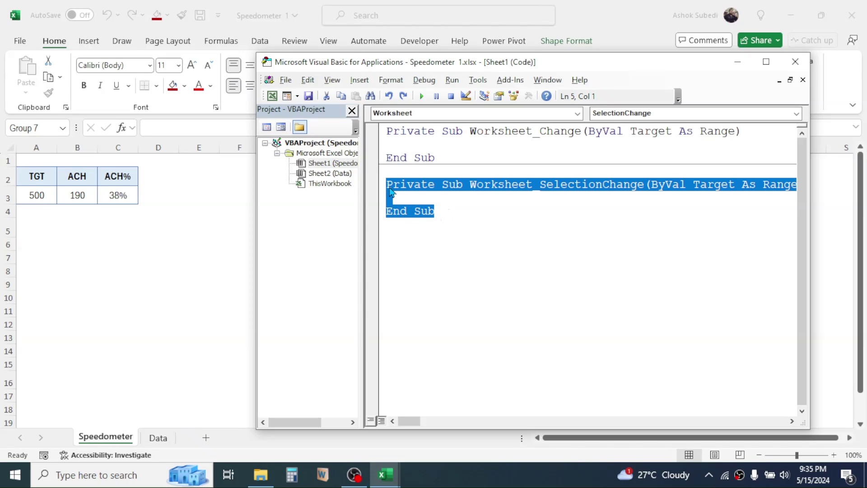
{"action": "key", "text": "Delete"}
{"action": "left_click", "coordinate": [394, 142]}
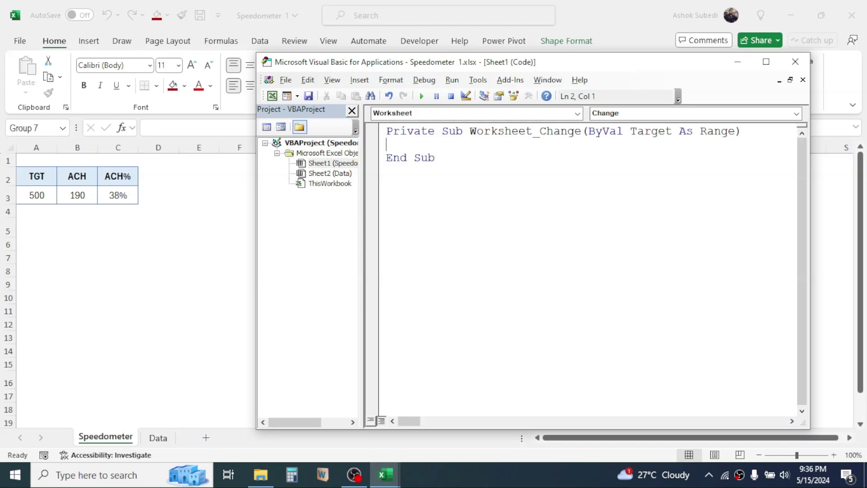
Write ActiveSheet.Shapes.Range("Group 7").Select as the first line of the Worksheet_Change procedure.
{"action": "type", "text": "activesheet.shapes.range"}
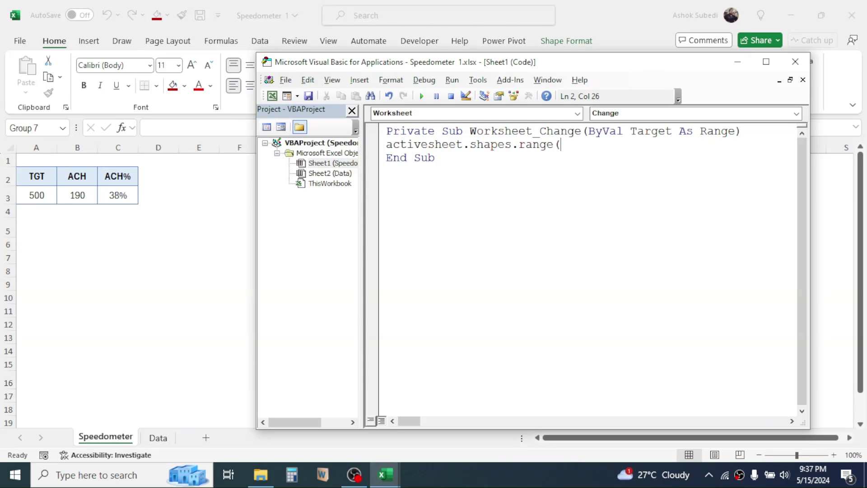
{"action": "type", "text": "(\""}
{"action": "type", "text": "Group 7\").sele"}
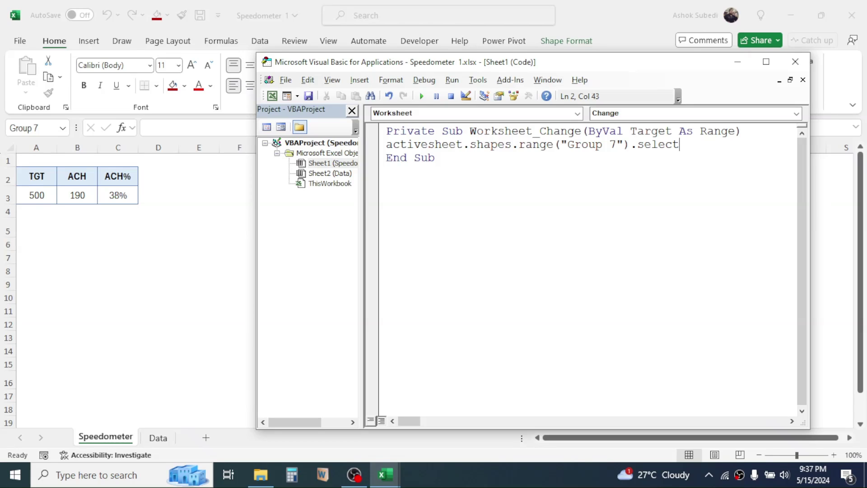
{"action": "type", "text": "ct"}
{"action": "key", "text": "Return"}
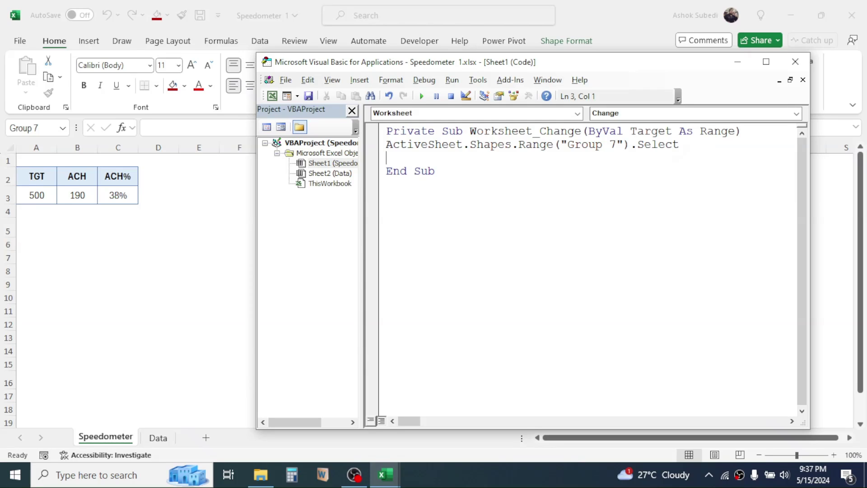
Add the line Selection.ShapeRange.Rotation = Range("C3").Value * 180 to rotate the selected needle group by the ACH% value.
{"action": "type", "text": "selection.sha"}
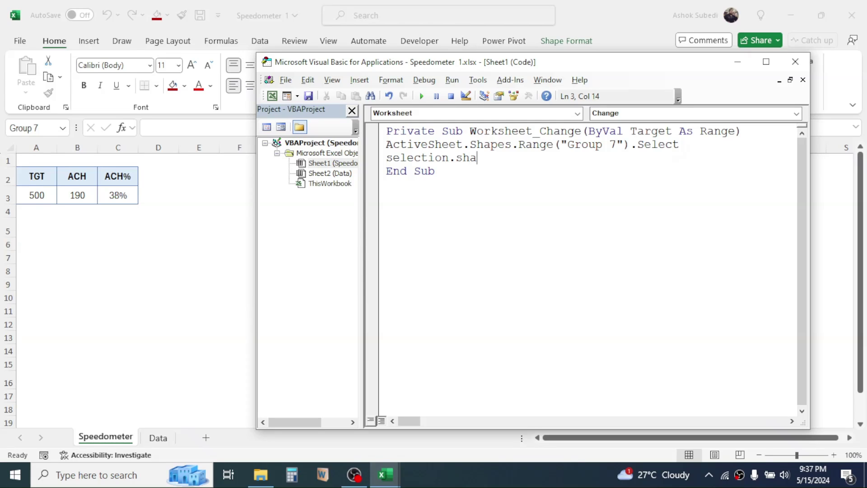
{"action": "type", "text": "perange.rotation"}
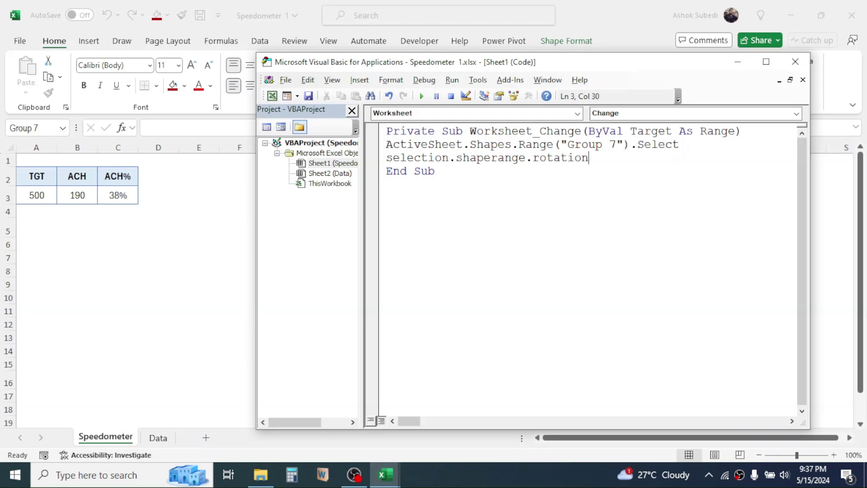
{"action": "type", "text": "=range("}
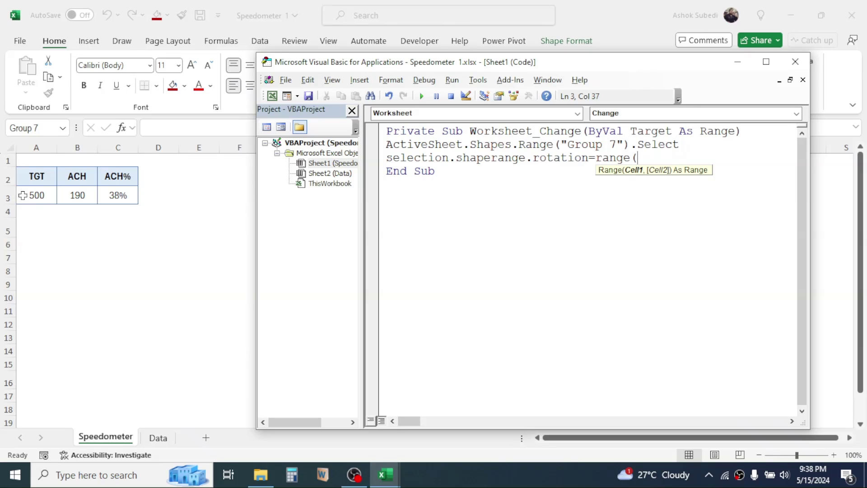
{"action": "type", "text": "\"C3\")"}
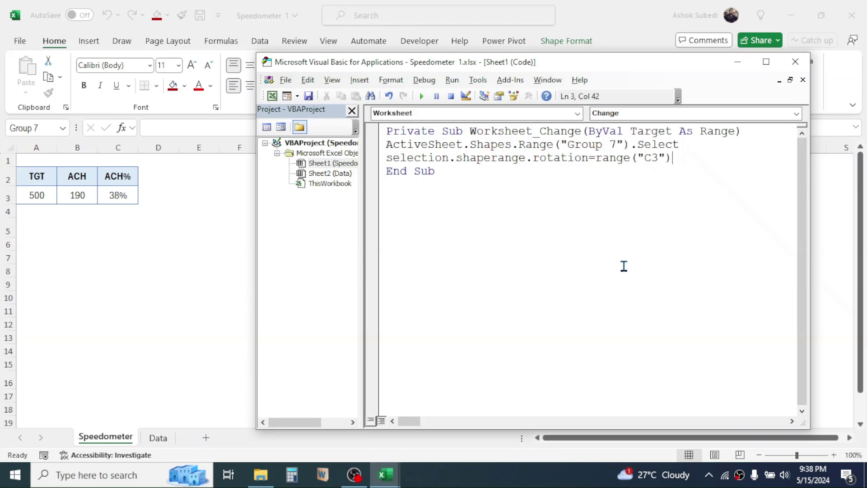
{"action": "type", "text": ".value"}
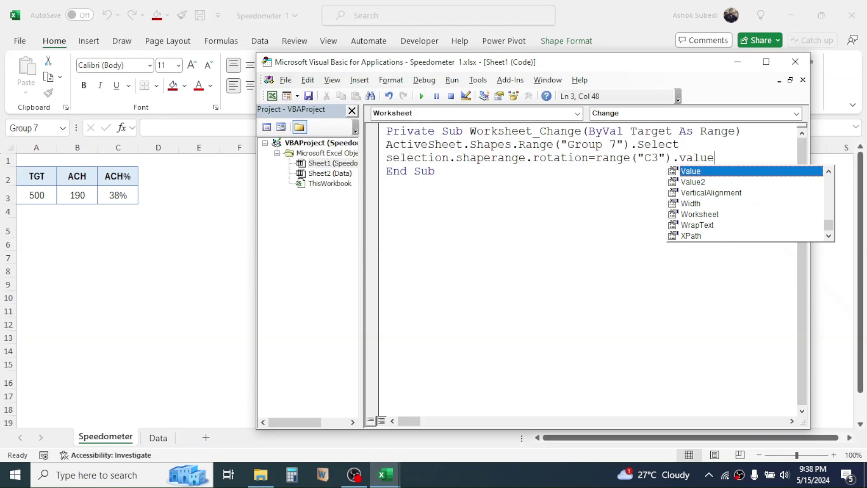
{"action": "type", "text": "*"}
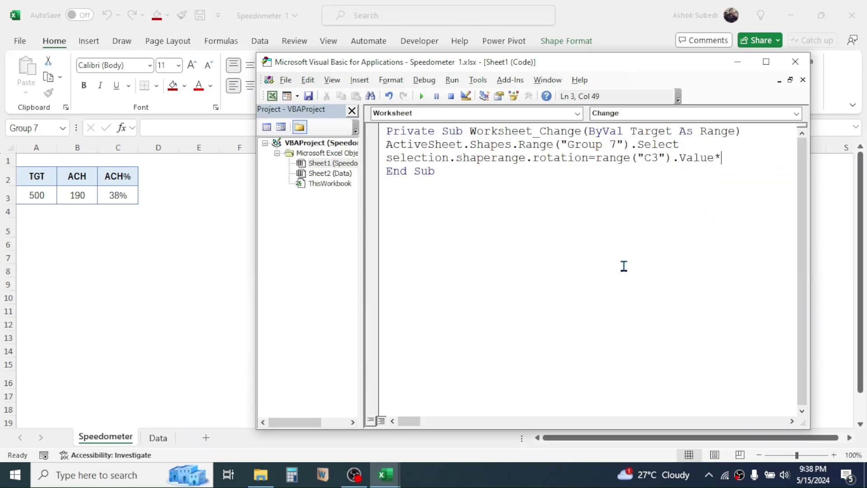
{"action": "type", "text": "180"}
{"action": "key", "text": "Return"}
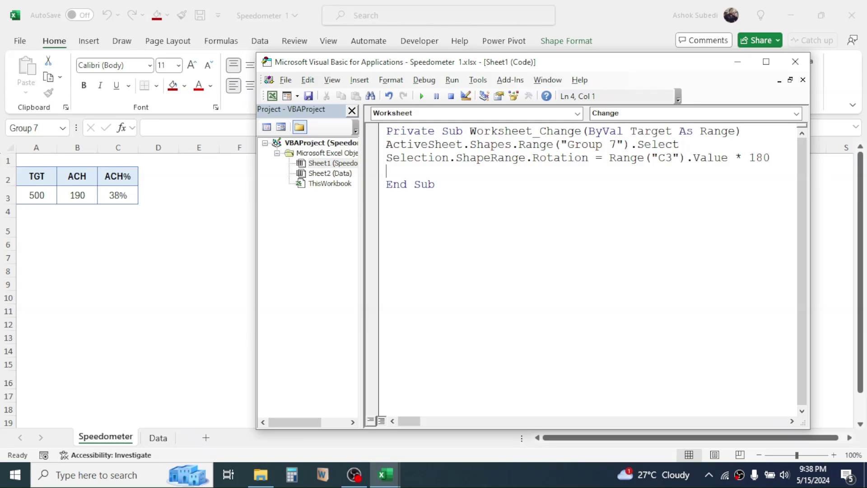
End the procedure's code with ActiveCell.Select and close the VBA editor.
{"action": "type", "text": "activecell.select"}
{"action": "key", "text": "Return"}
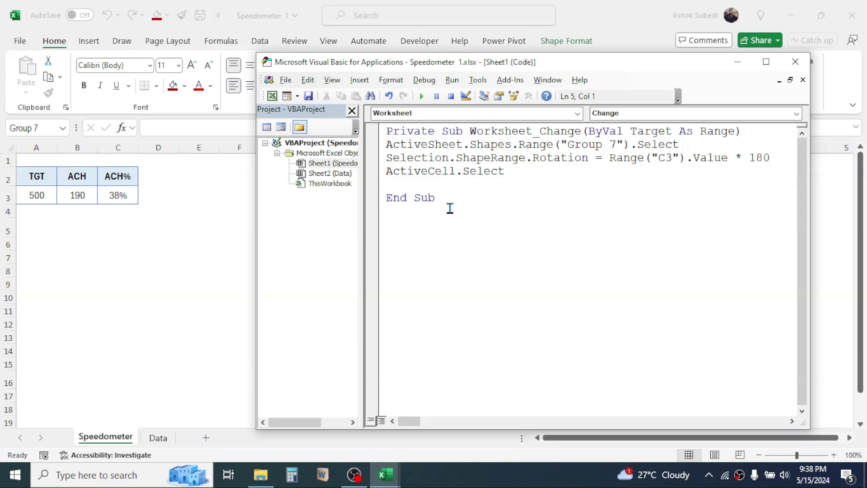
{"action": "left_click", "coordinate": [796, 66]}
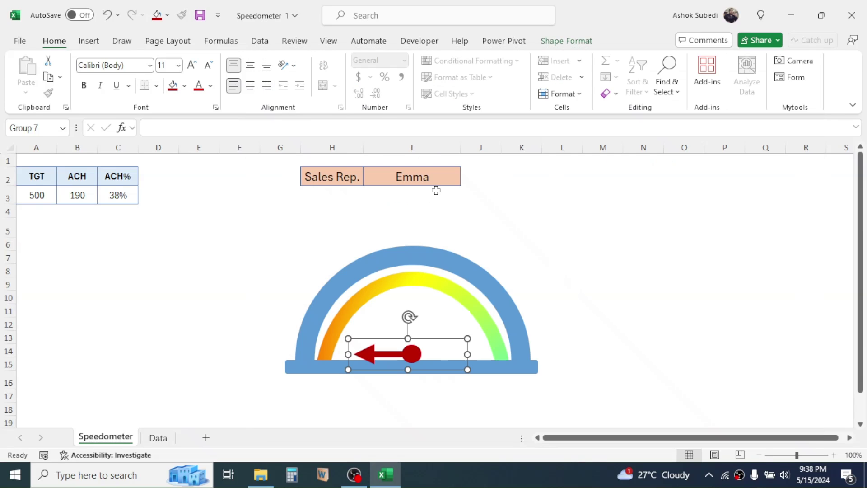
Test the needle by choosing the second, fourth and fifth sales representatives in turn from the dropdown in I2.
{"action": "left_click", "coordinate": [423, 182]}
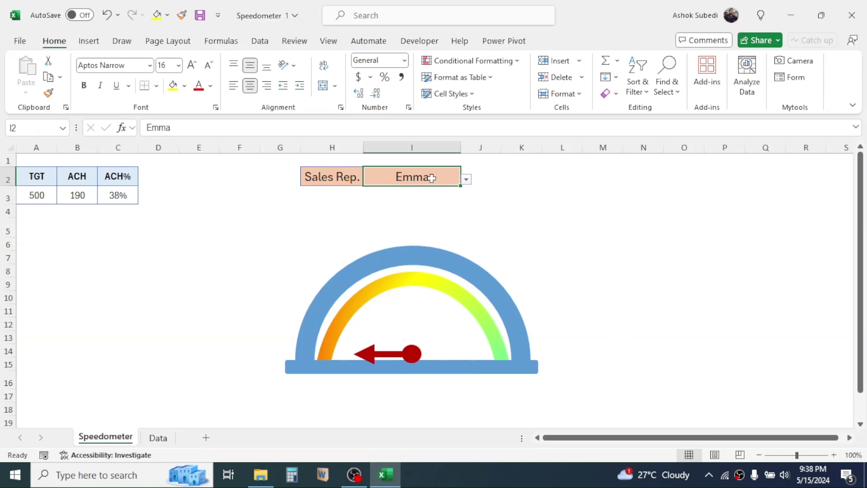
{"action": "left_click", "coordinate": [466, 182]}
{"action": "left_click", "coordinate": [390, 204]}
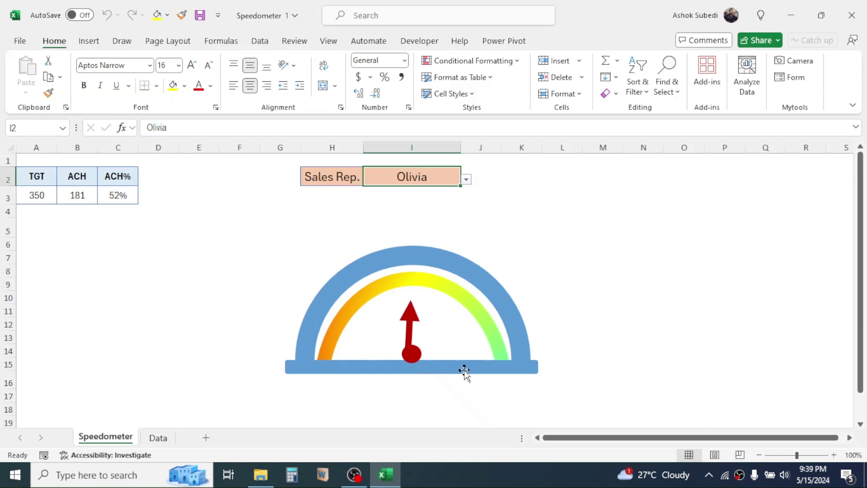
{"action": "left_click", "coordinate": [410, 346]}
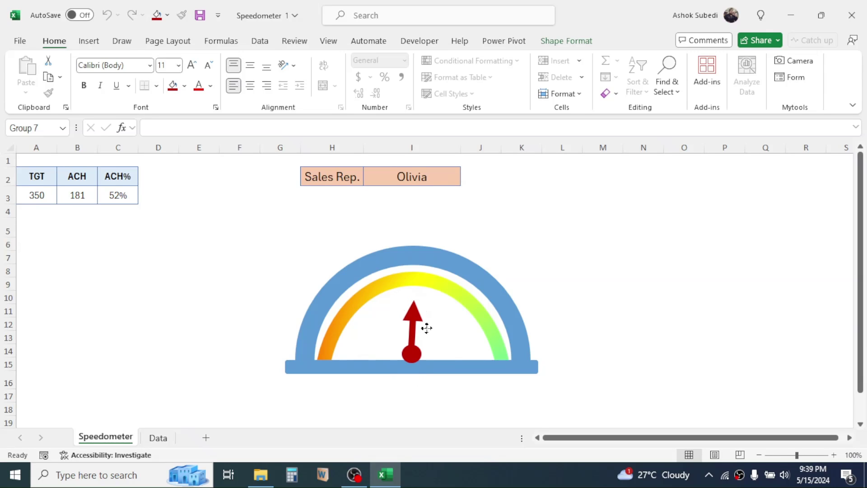
{"action": "left_click", "coordinate": [450, 177]}
{"action": "left_click", "coordinate": [466, 182]}
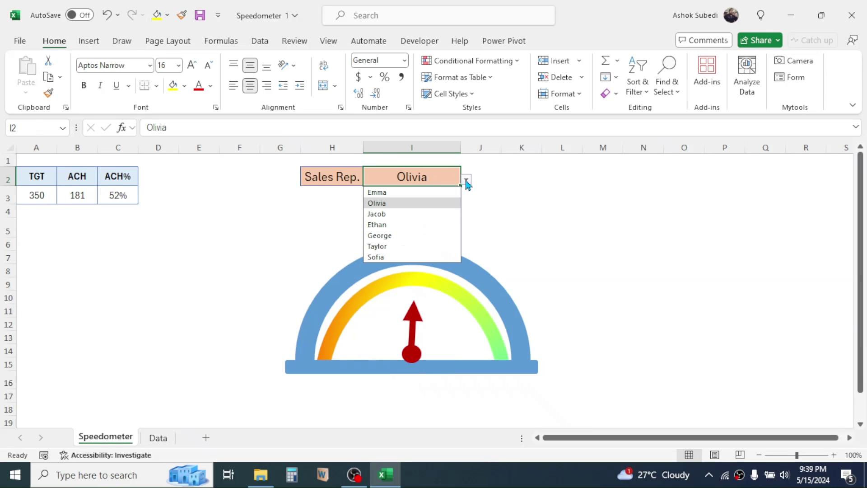
{"action": "left_click", "coordinate": [379, 225]}
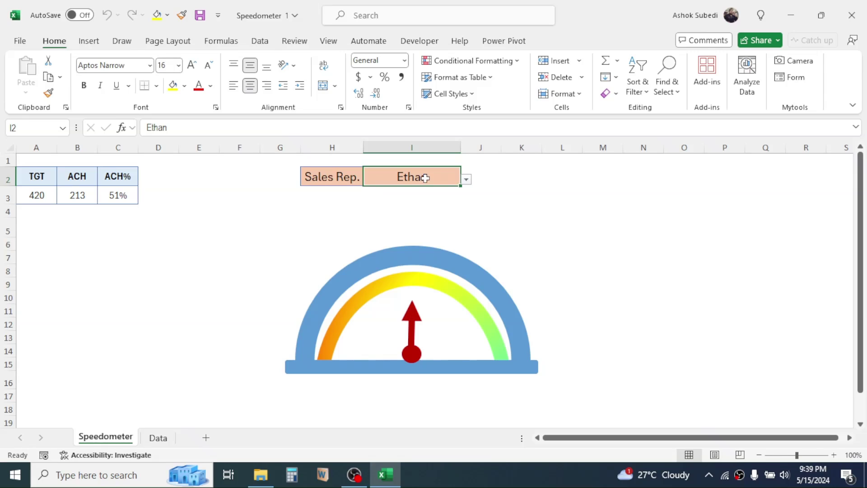
{"action": "left_click", "coordinate": [466, 180]}
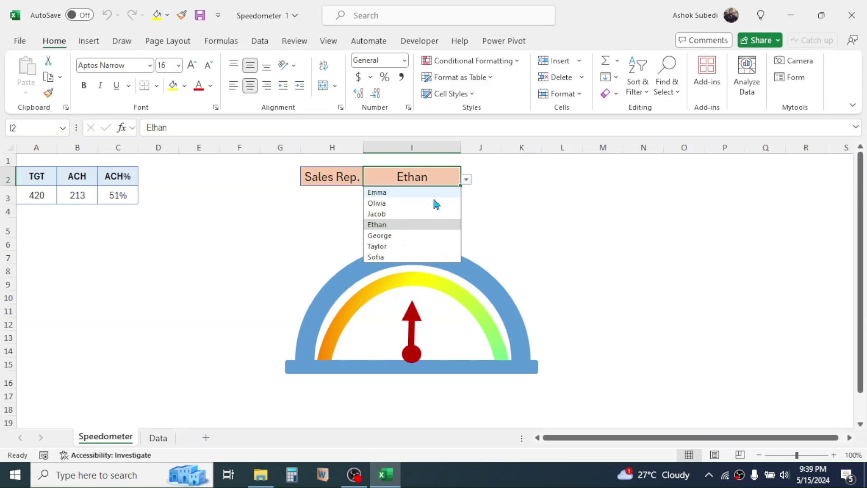
{"action": "left_click", "coordinate": [378, 235]}
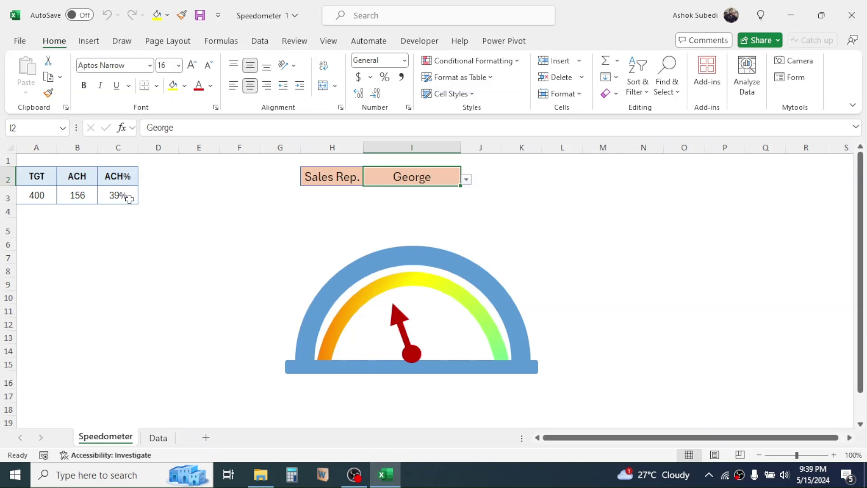
{"action": "left_click", "coordinate": [129, 194]}
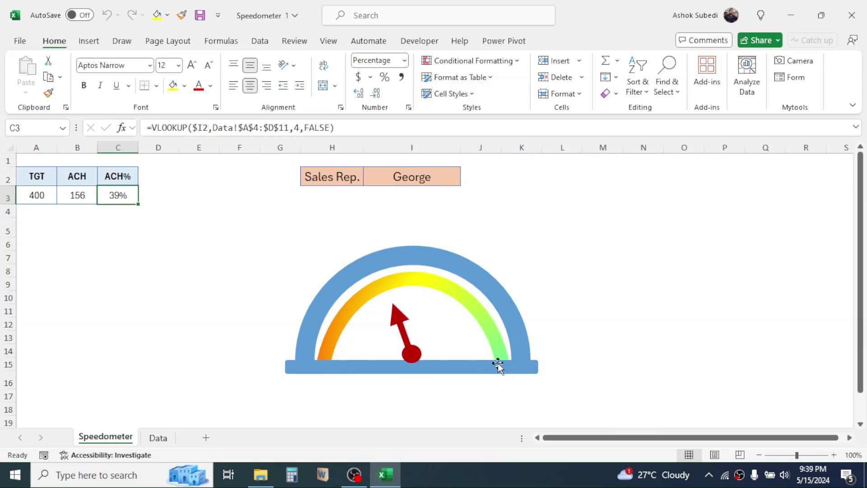
{"action": "left_click", "coordinate": [144, 230]}
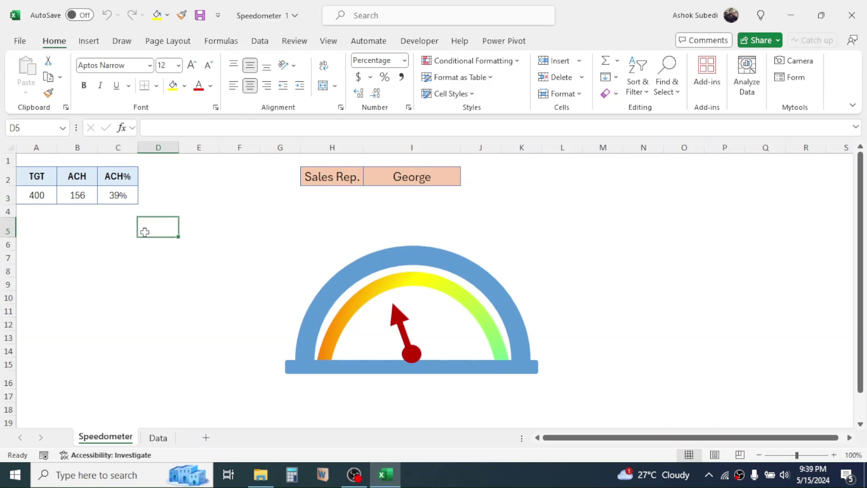
{"action": "left_click", "coordinate": [123, 196]}
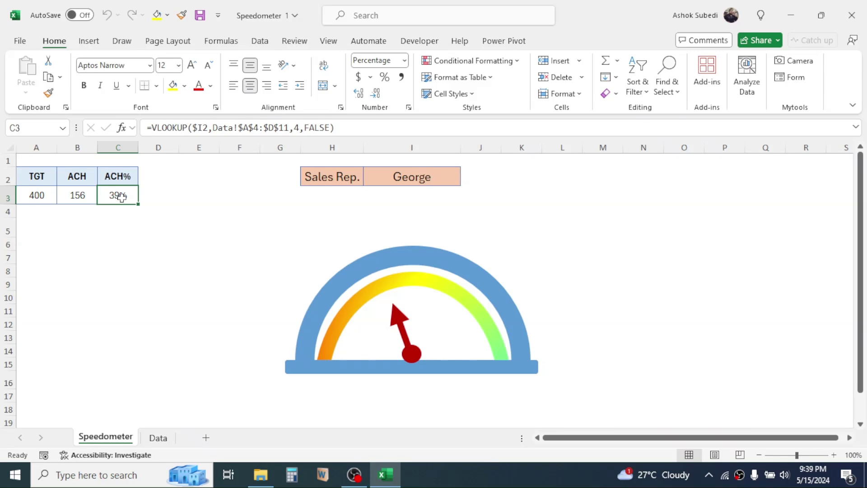
{"action": "left_click", "coordinate": [142, 225]}
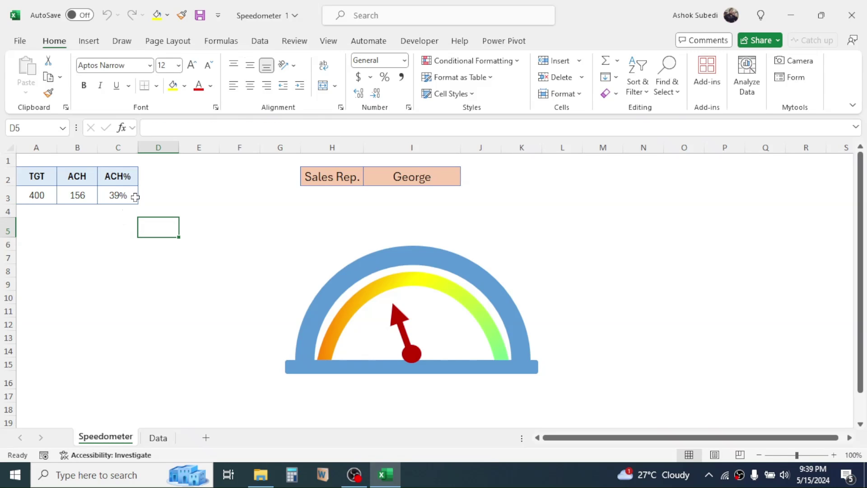
{"action": "left_click", "coordinate": [131, 197]}
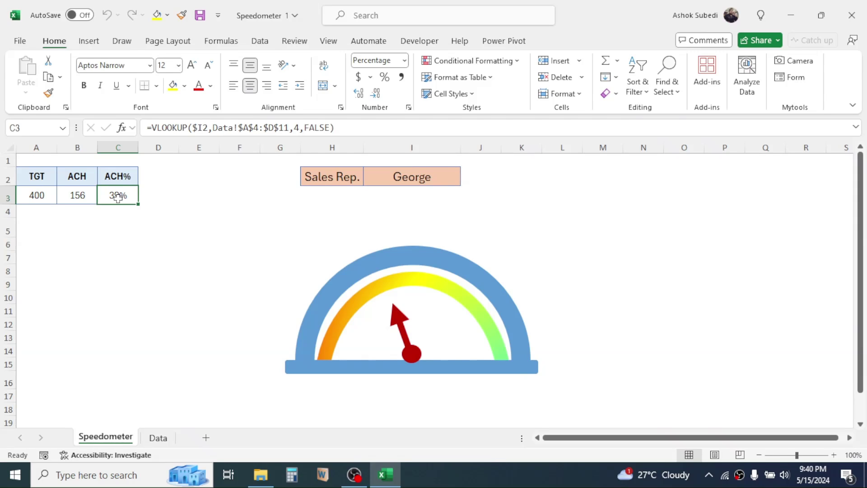
Set the width of both the red arrow and the invisible opposite arrow in the needle group to 1".
{"action": "left_click", "coordinate": [446, 341]}
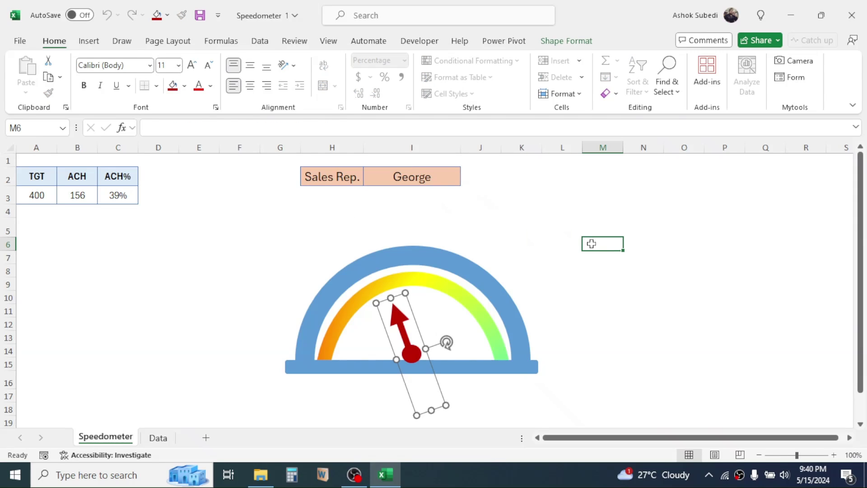
{"action": "left_click", "coordinate": [398, 320]}
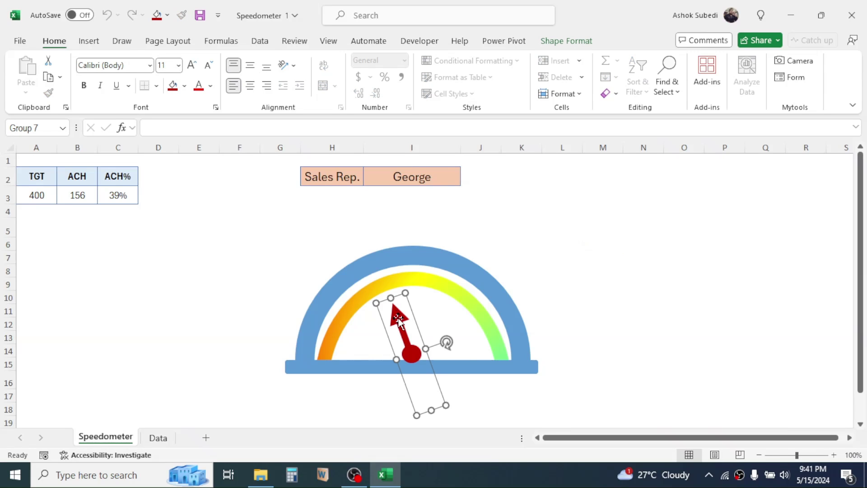
{"action": "left_click", "coordinate": [398, 319]}
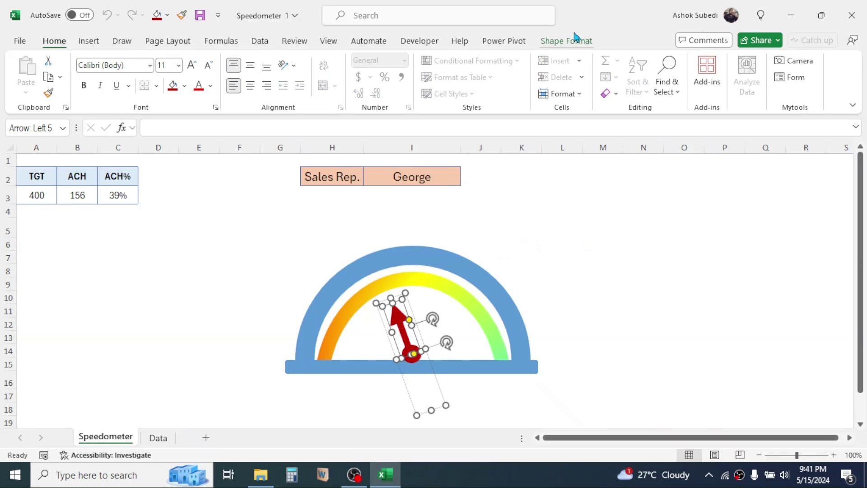
{"action": "left_click", "coordinate": [560, 41]}
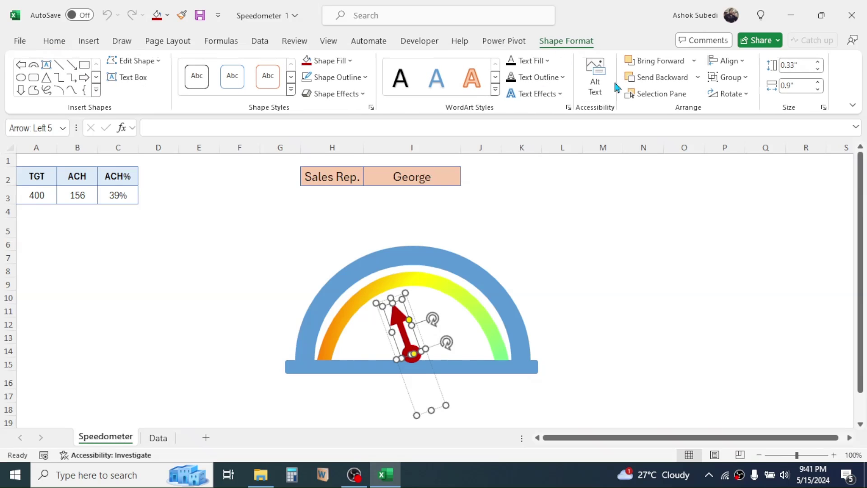
{"action": "left_click", "coordinate": [818, 82]}
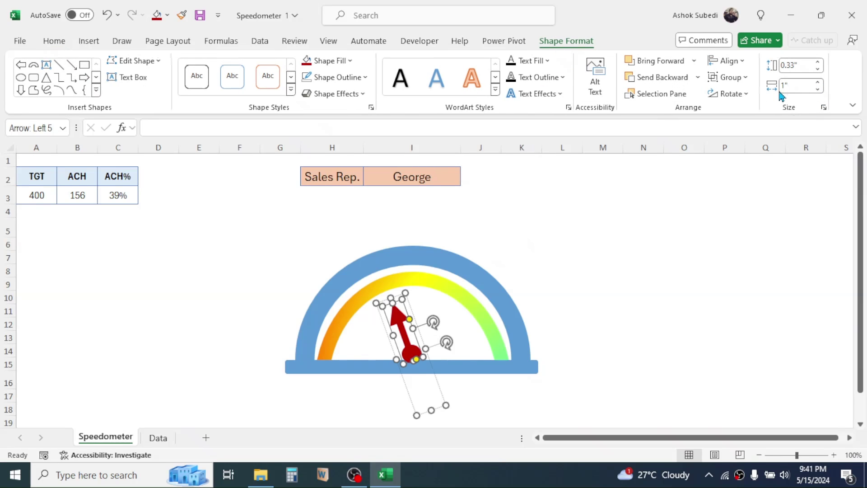
{"action": "left_click", "coordinate": [422, 381]}
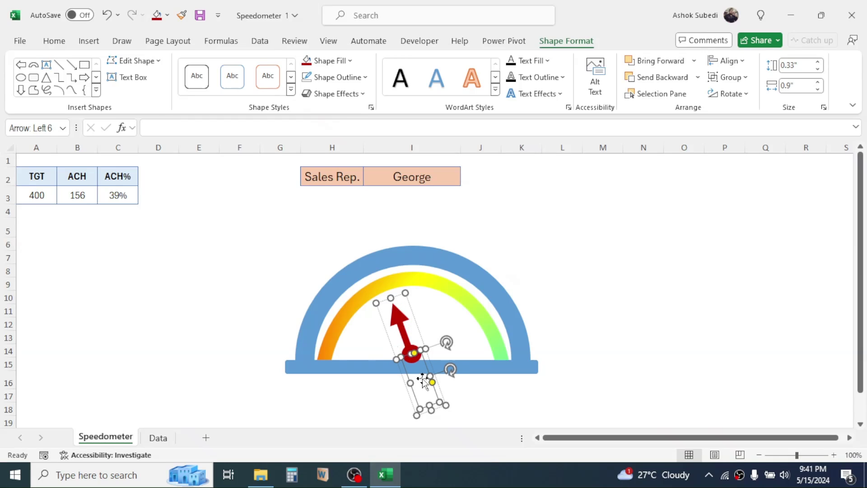
{"action": "left_click", "coordinate": [818, 83]}
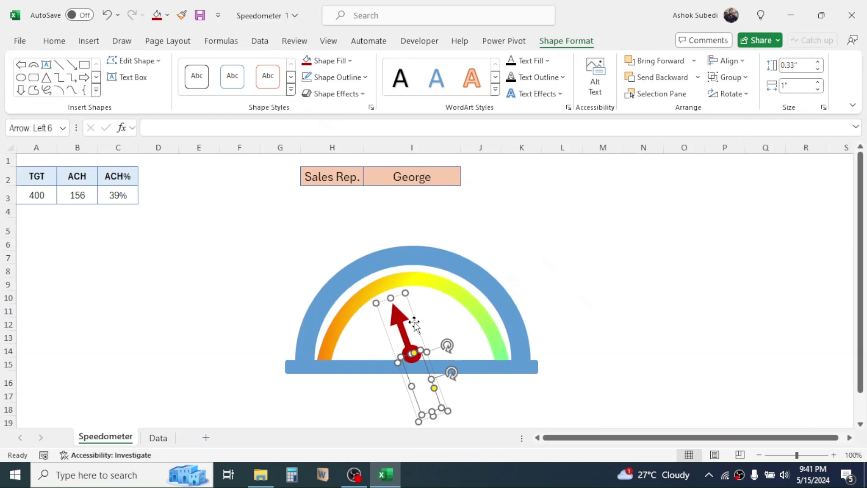
Group the red arrow with the invisible arrow again and shift the needle group slightly so it pivots on the red center circle.
{"action": "key", "text": "ctrl+g"}
{"action": "left_click_drag", "start_coordinate": [416, 323], "coordinate": [412, 318]}
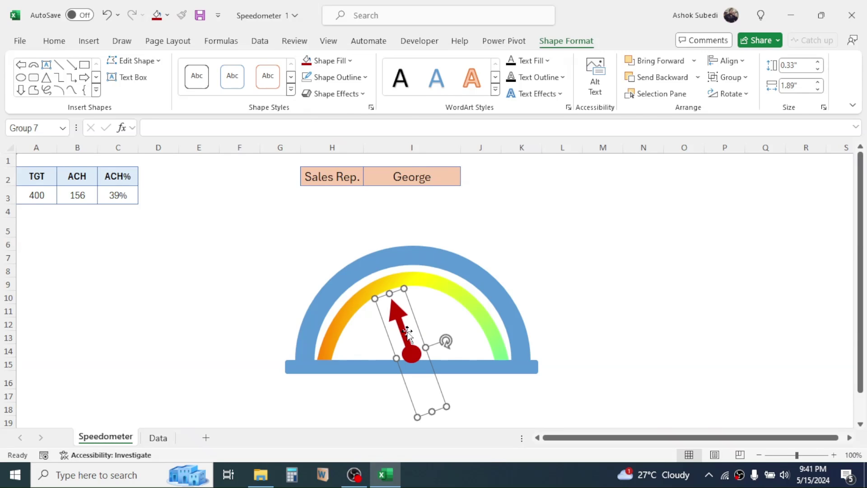
{"action": "key", "text": "Escape"}
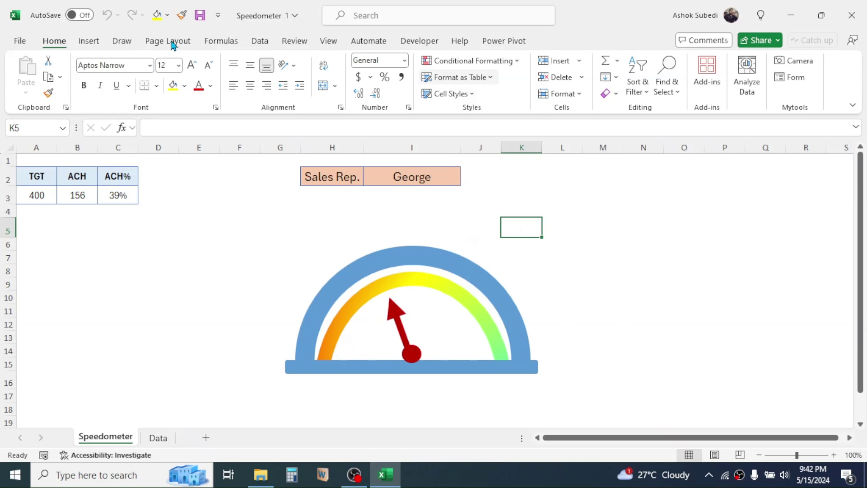
Insert a black WordArt label reading 0 and move it to the empty cells beside the gauge.
{"action": "left_click", "coordinate": [87, 41]}
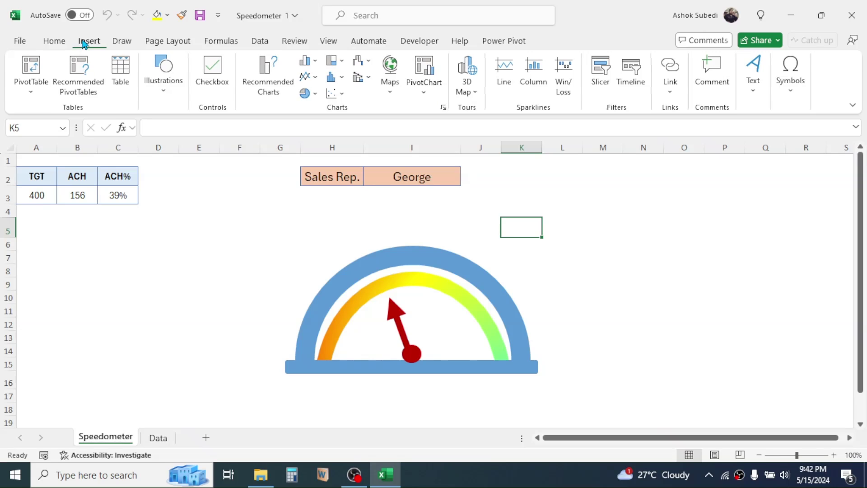
{"action": "left_click", "coordinate": [753, 83]}
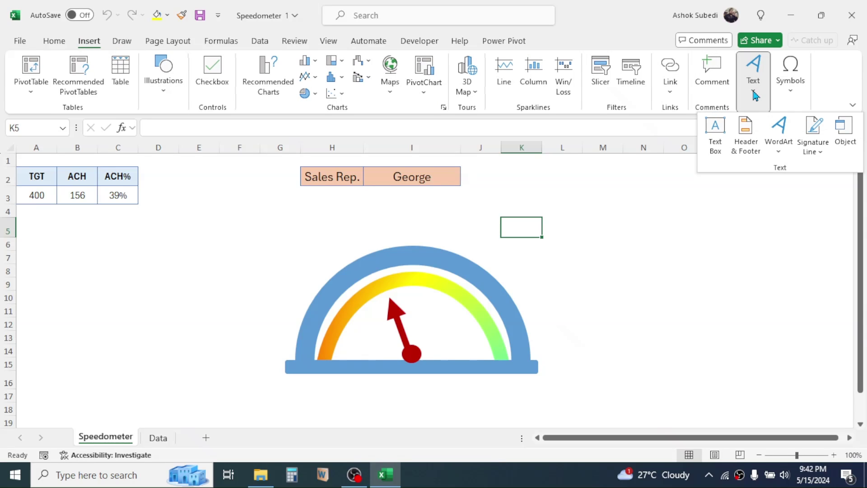
{"action": "left_click", "coordinate": [778, 132]}
{"action": "left_click", "coordinate": [694, 189]}
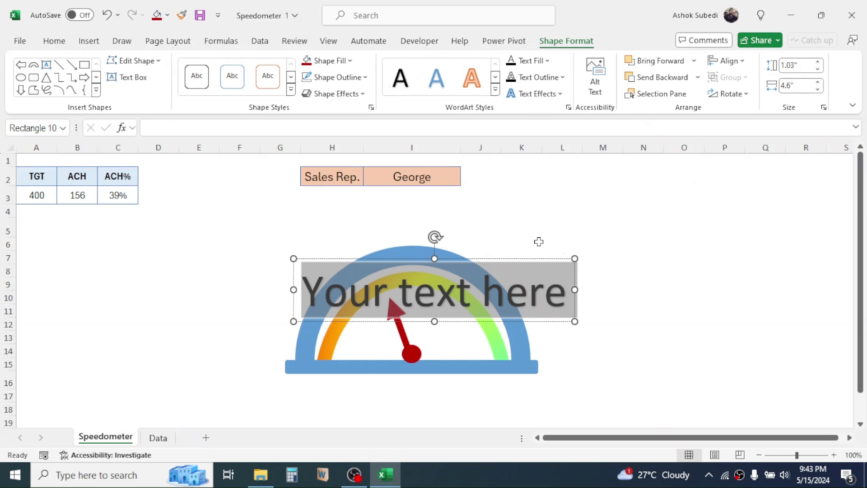
{"action": "type", "text": "0"}
{"action": "left_click_drag", "start_coordinate": [422, 259], "coordinate": [583, 213]}
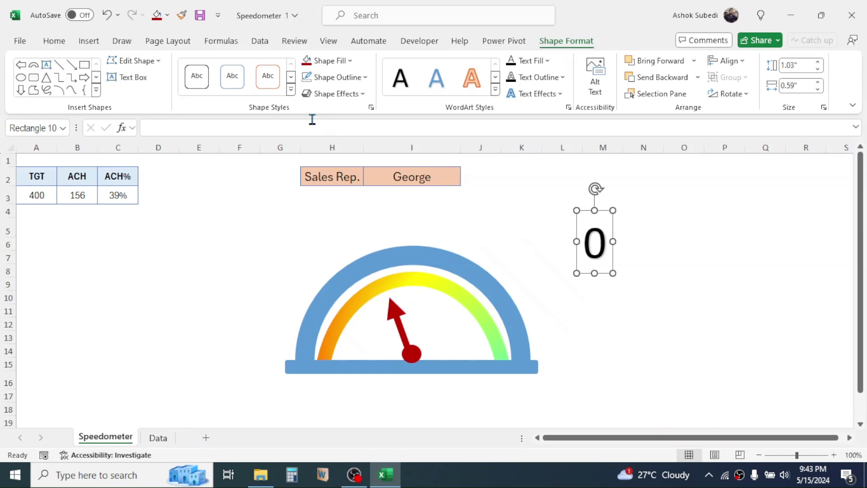
Reduce the font size of the 0 WordArt label to 16.
{"action": "left_click", "coordinate": [55, 41]}
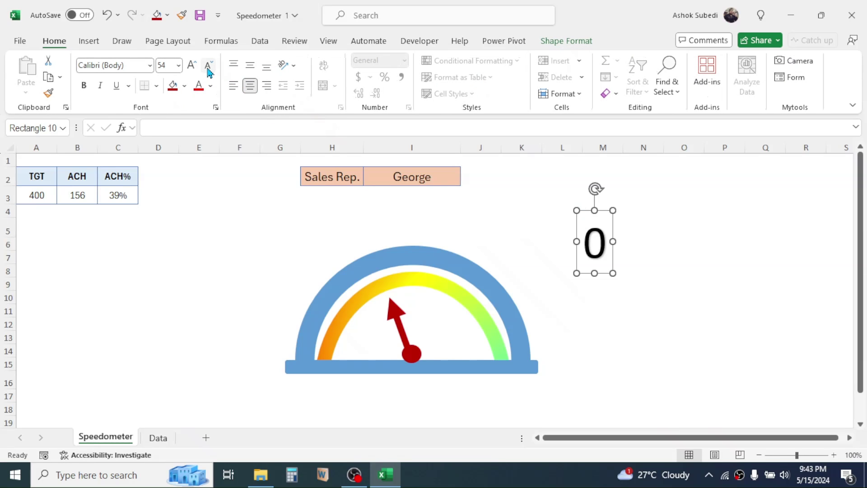
{"action": "left_click", "coordinate": [208, 68]}
{"action": "left_click", "coordinate": [208, 67]}
{"action": "left_click", "coordinate": [208, 67]}
{"action": "left_click", "coordinate": [209, 68]}
{"action": "left_click", "coordinate": [208, 67]}
{"action": "left_click", "coordinate": [208, 67]}
{"action": "left_click", "coordinate": [208, 68]}
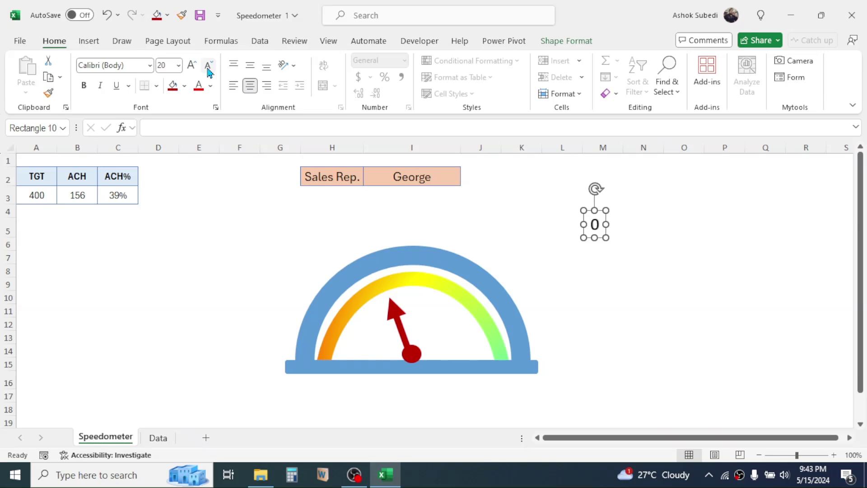
{"action": "left_click", "coordinate": [208, 67]}
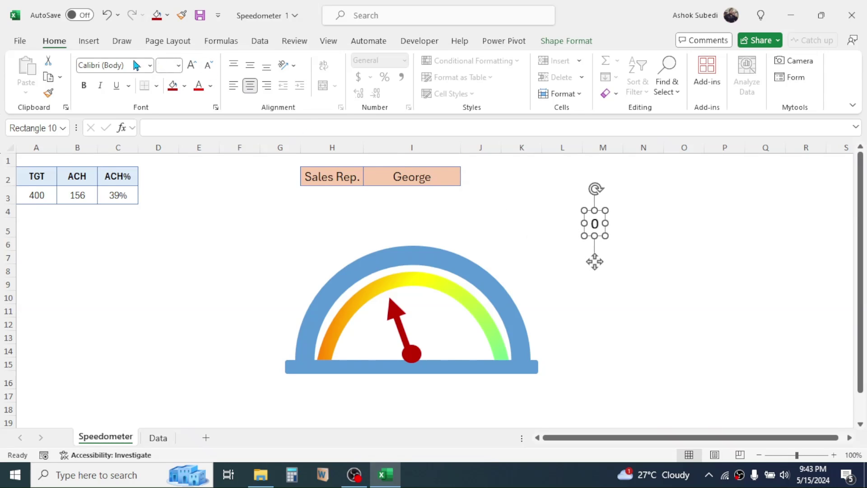
{"action": "left_click", "coordinate": [208, 68]}
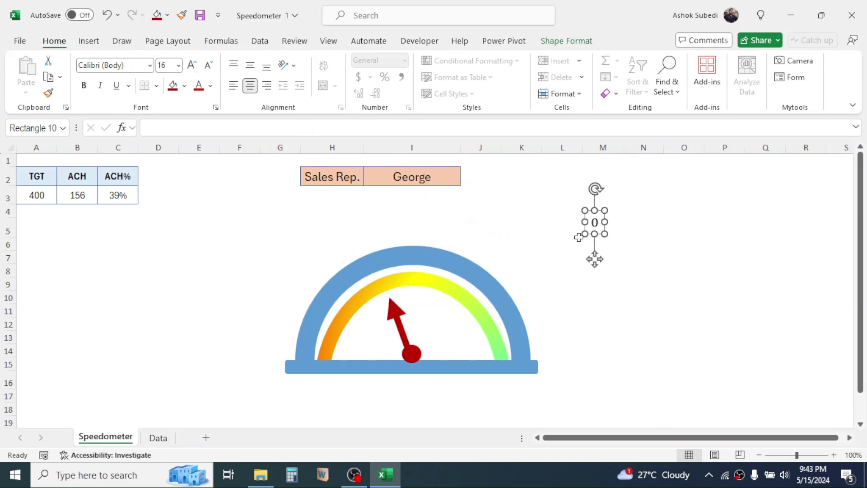
Move the 0 label onto the orange start of the color band and rotate it counterclockwise to follow the arc.
{"action": "left_click_drag", "start_coordinate": [585, 218], "coordinate": [317, 347]}
{"action": "left_click_drag", "start_coordinate": [328, 315], "coordinate": [294, 350]}
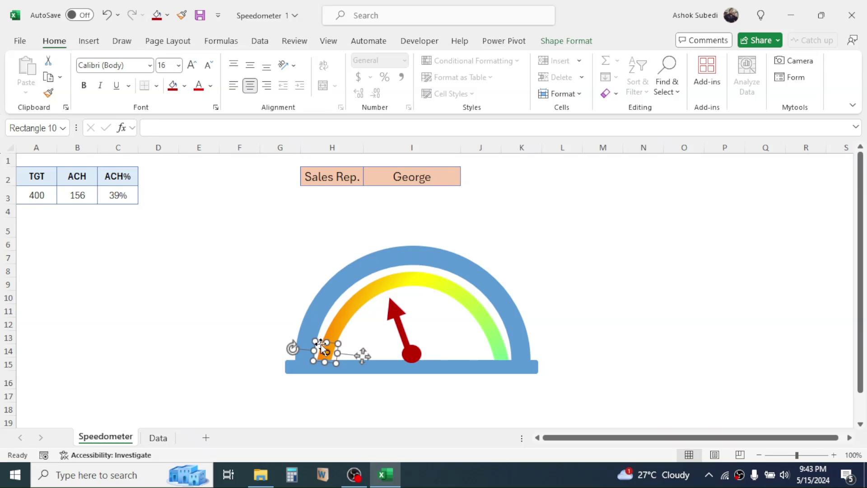
Copy the rotated 0 label and paste a duplicate near cell K6 beside the gauge.
{"action": "left_click", "coordinate": [321, 348]}
{"action": "left_click", "coordinate": [519, 248]}
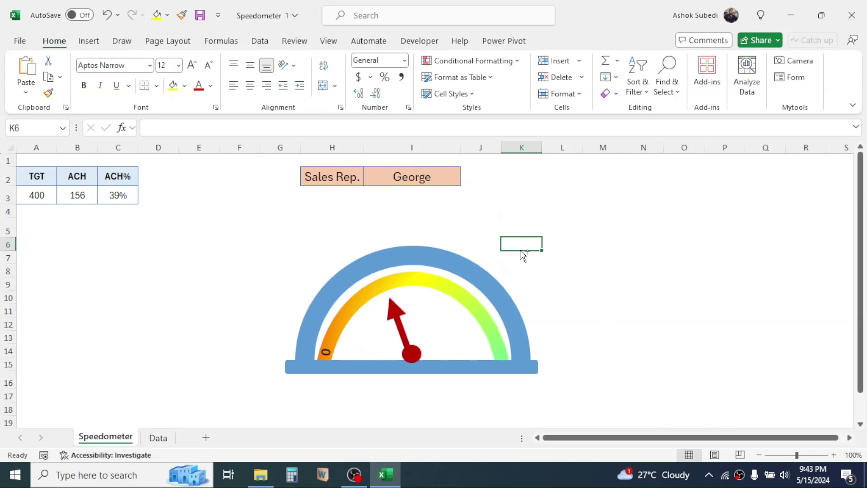
{"action": "key", "text": "ctrl+v"}
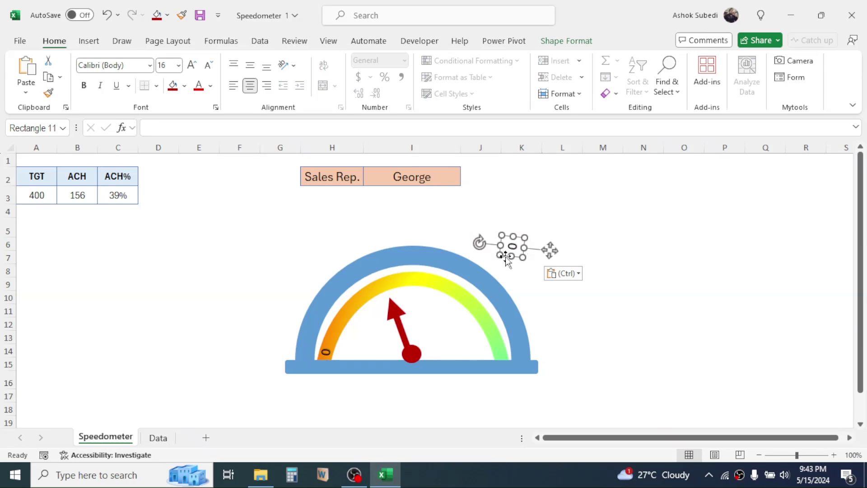